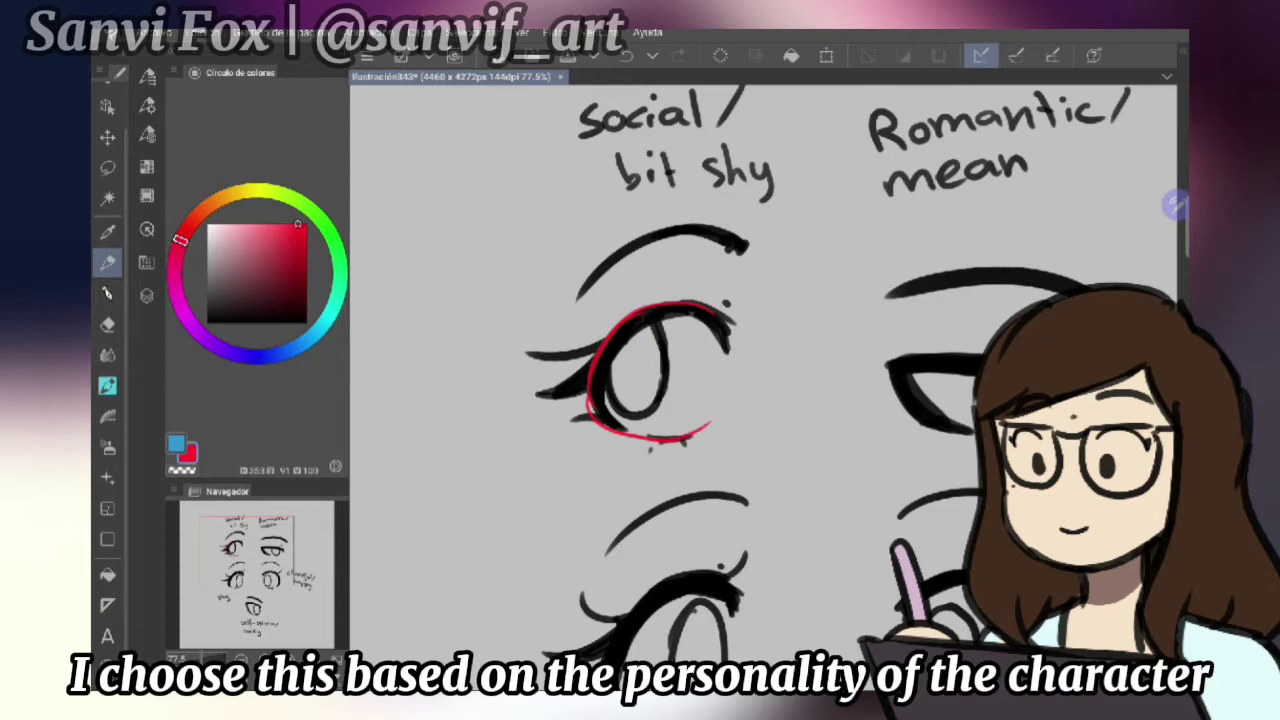
Trace the outline of the "Romantic/mean" eye in red as a narrow, elongated shape
{"action": "scroll", "coordinate": [760, 380], "scroll_direction": "right", "scroll_amount": 5}
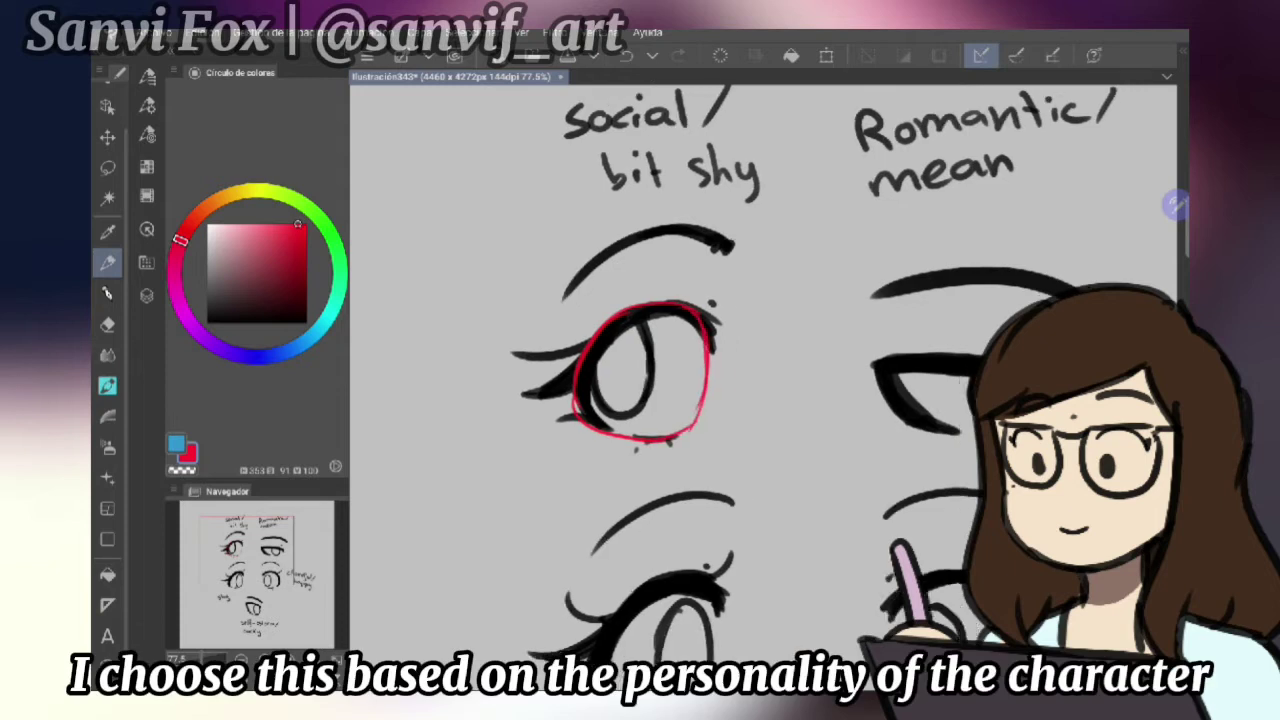
{"action": "left_click_drag", "start_coordinate": [664, 366], "coordinate": [822, 379]}
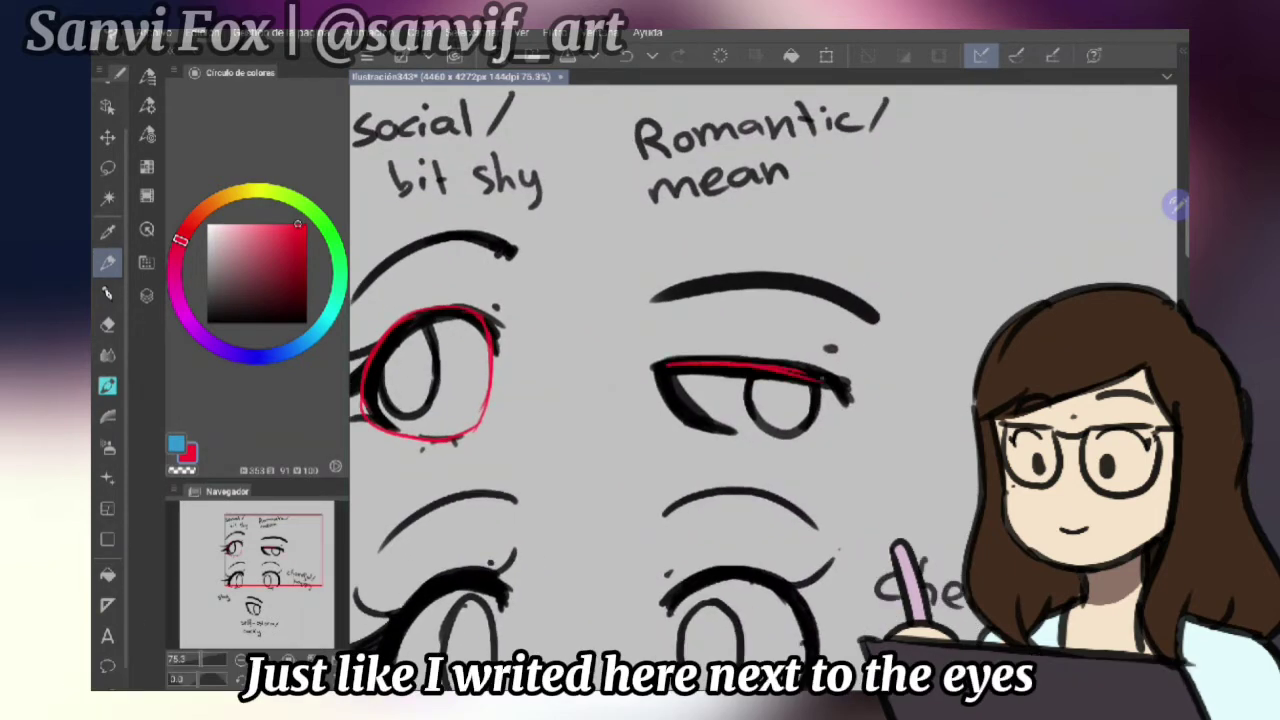
{"action": "mouse_move", "coordinate": [656, 366]}
{"action": "left_mouse_down"}
{"action": "mouse_move", "coordinate": [684, 405]}
{"action": "mouse_move", "coordinate": [858, 440]}
{"action": "left_mouse_up"}
Trace the outline of the "shy" eye and mark its outer lashes in red
{"action": "scroll", "coordinate": [763, 380], "scroll_direction": "down", "scroll_amount": 2}
{"action": "scroll", "coordinate": [763, 380], "scroll_direction": "down", "scroll_amount": 8}
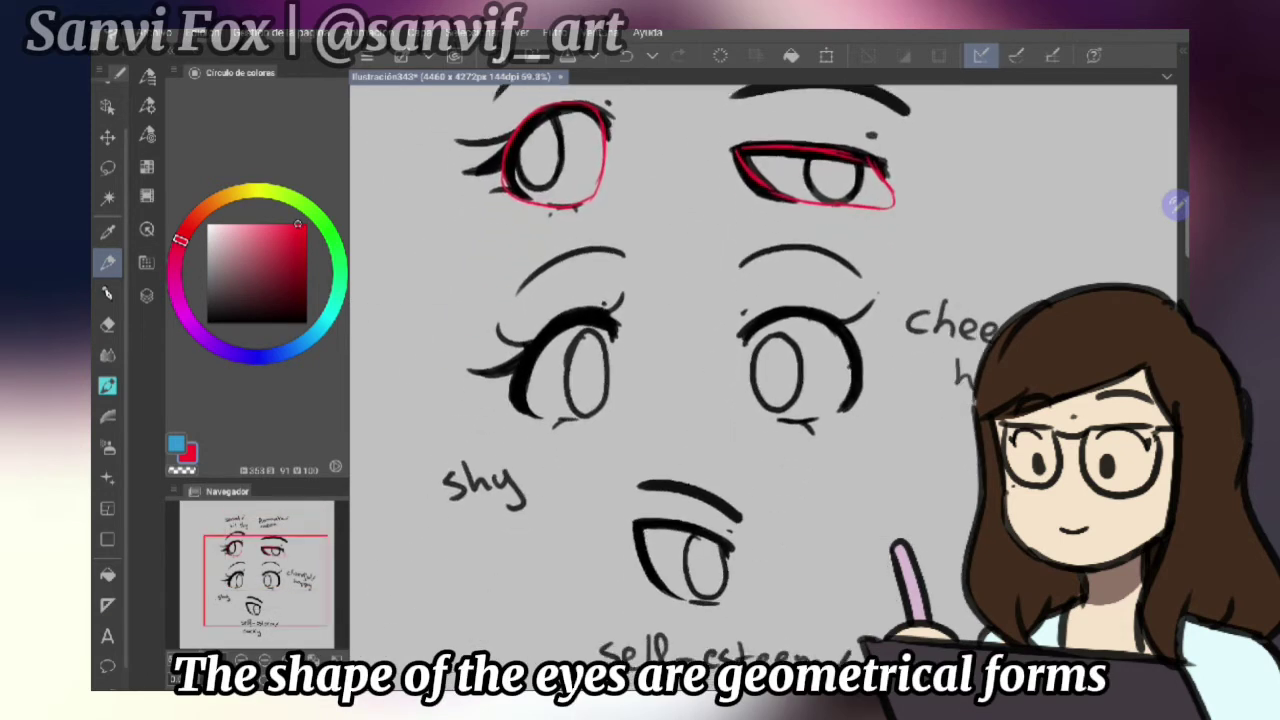
{"action": "mouse_move", "coordinate": [613, 288]}
{"action": "left_mouse_down"}
{"action": "mouse_move", "coordinate": [533, 328]}
{"action": "mouse_move", "coordinate": [523, 388]}
{"action": "left_mouse_up"}
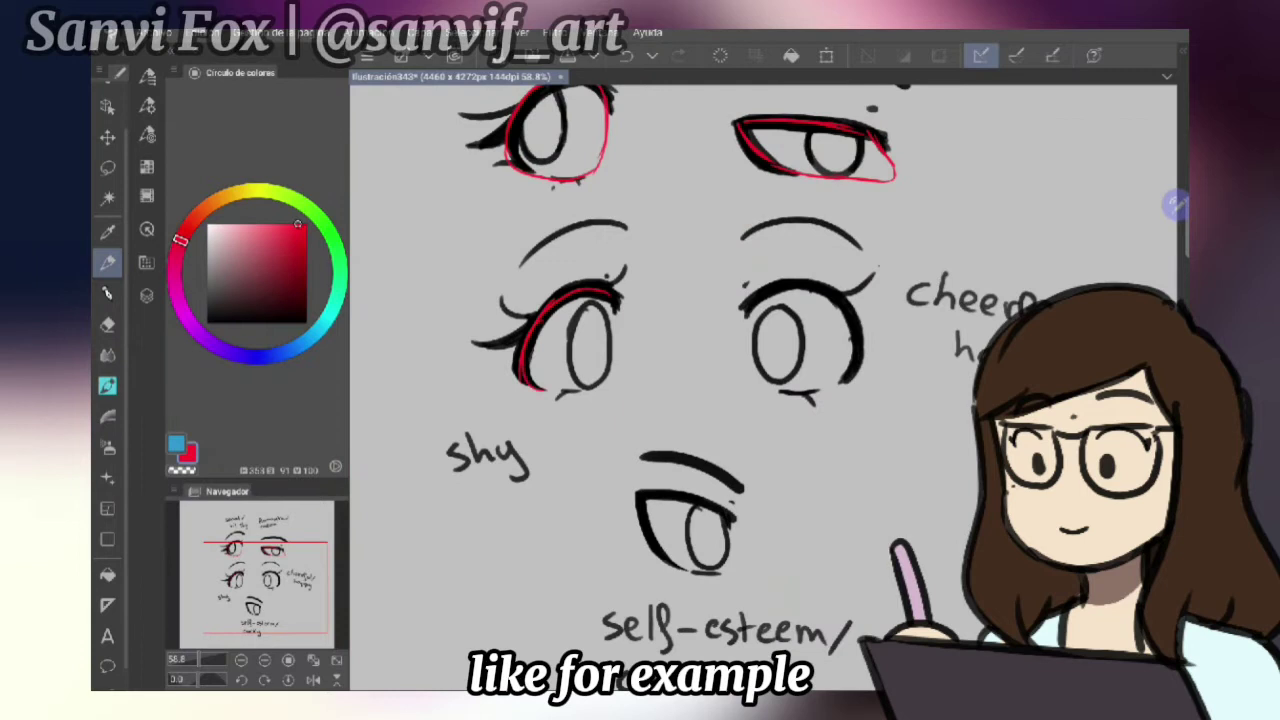
{"action": "key", "text": "ctrl+z"}
{"action": "left_click_drag", "start_coordinate": [543, 292], "coordinate": [482, 370]}
Trace the "cheerful/happy" eye in red as a rounded shape
{"action": "mouse_move", "coordinate": [745, 305]}
{"action": "left_mouse_down"}
{"action": "mouse_move", "coordinate": [835, 285]}
{"action": "mouse_move", "coordinate": [850, 390]}
{"action": "mouse_move", "coordinate": [760, 385]}
{"action": "left_mouse_up"}
{"action": "key", "text": "ctrl+z"}
{"action": "mouse_move", "coordinate": [815, 288]}
{"action": "left_mouse_down"}
{"action": "mouse_move", "coordinate": [790, 395]}
{"action": "mouse_move", "coordinate": [845, 290]}
{"action": "left_mouse_up"}
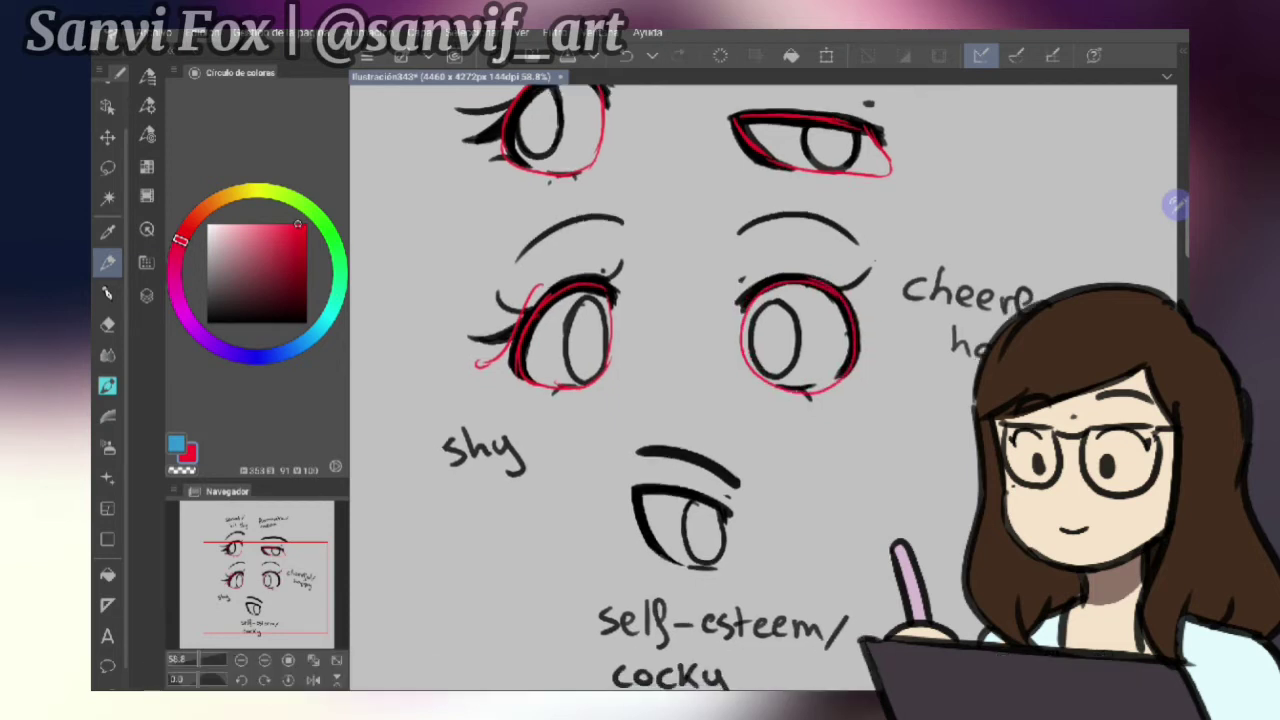
Trace the angular outline of the "self-esteem/cocky" eye in red
{"action": "scroll", "coordinate": [763, 388], "scroll_direction": "down", "scroll_amount": 2}
{"action": "left_click_drag", "start_coordinate": [618, 422], "coordinate": [655, 490]}
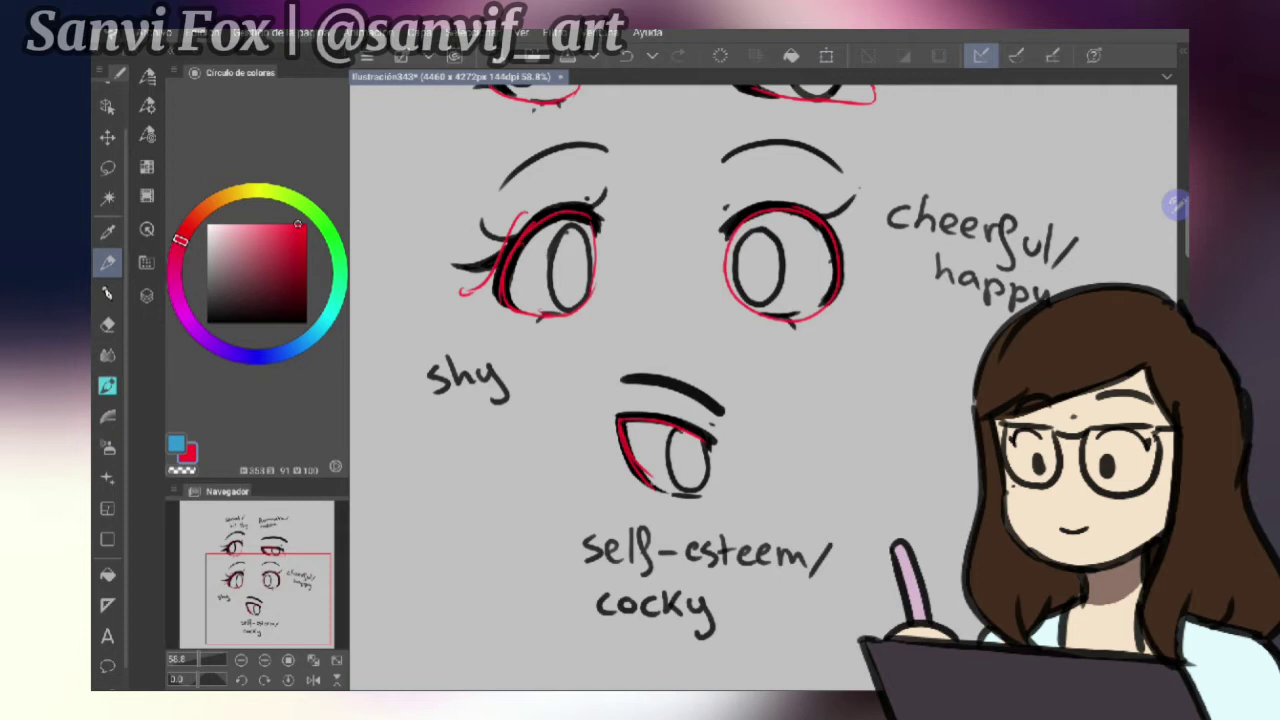
{"action": "scroll", "coordinate": [765, 388], "scroll_direction": "down", "scroll_amount": 4}
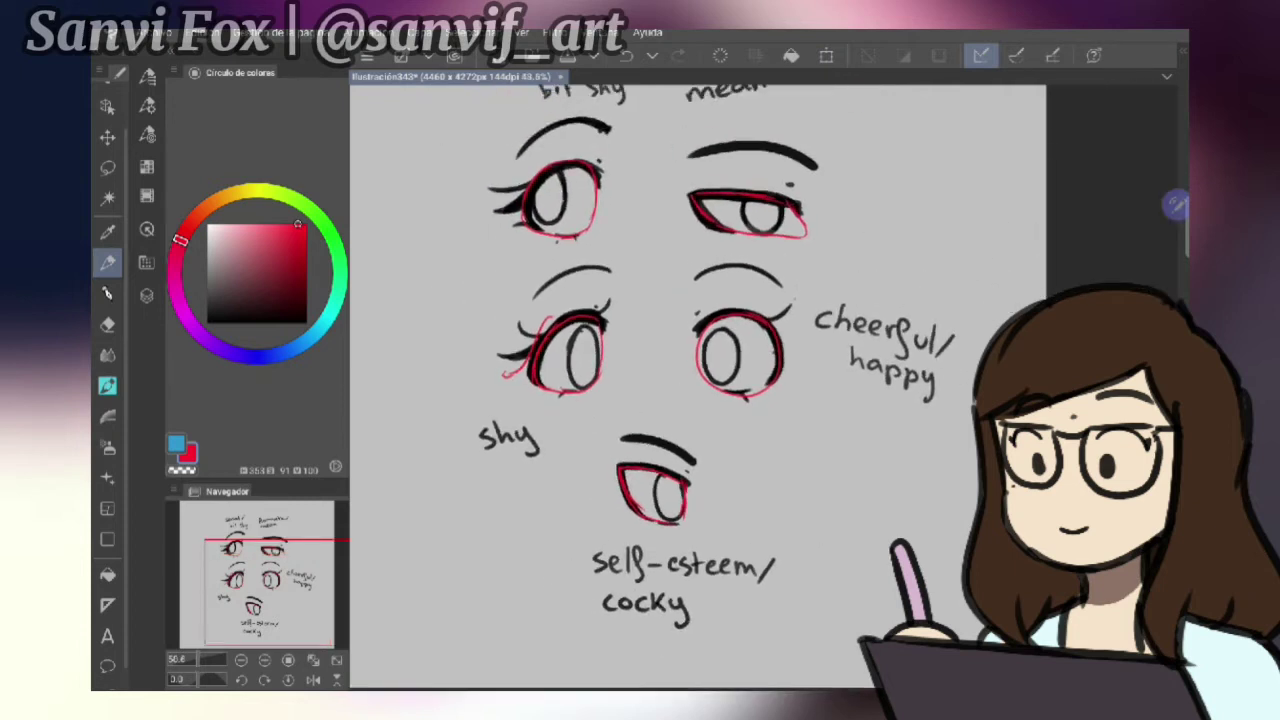
{"action": "scroll", "coordinate": [765, 388], "scroll_direction": "down", "scroll_amount": 1}
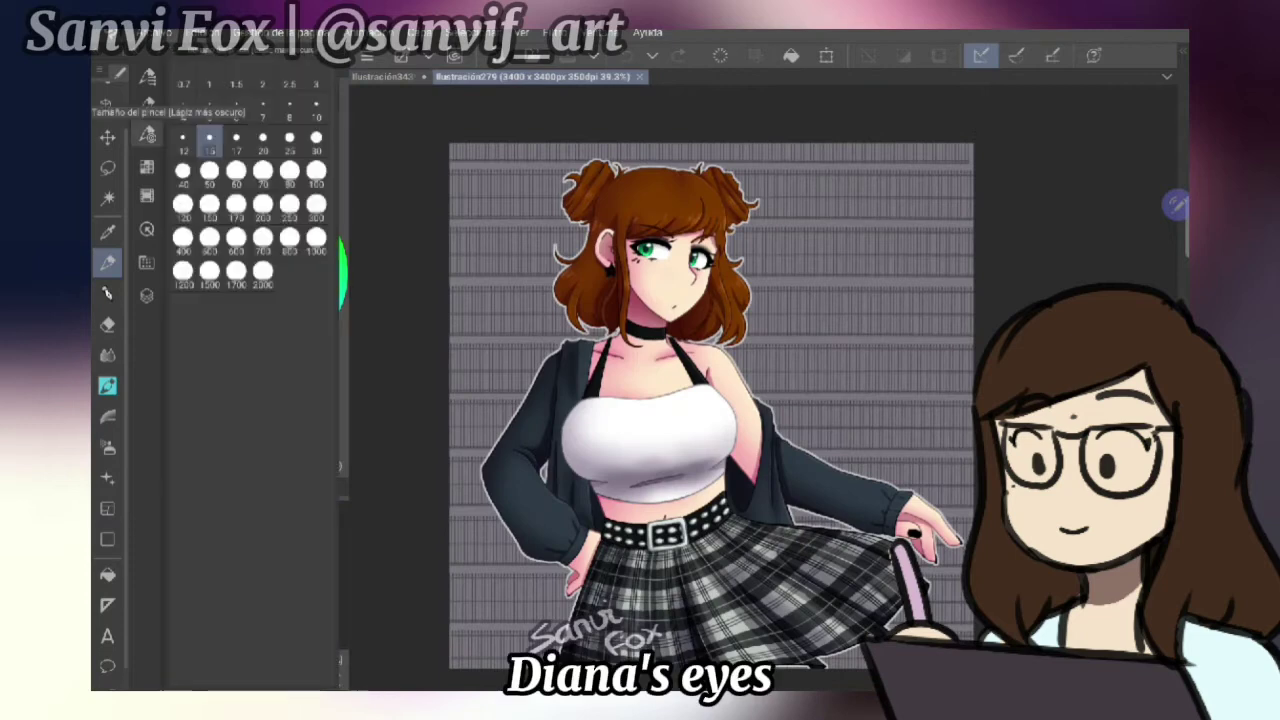
Trace the elongated outline of the character's eye nearest the ear in red on the Ilustración279 artwork
{"action": "scroll", "coordinate": [666, 211], "scroll_direction": "up", "scroll_amount": 8}
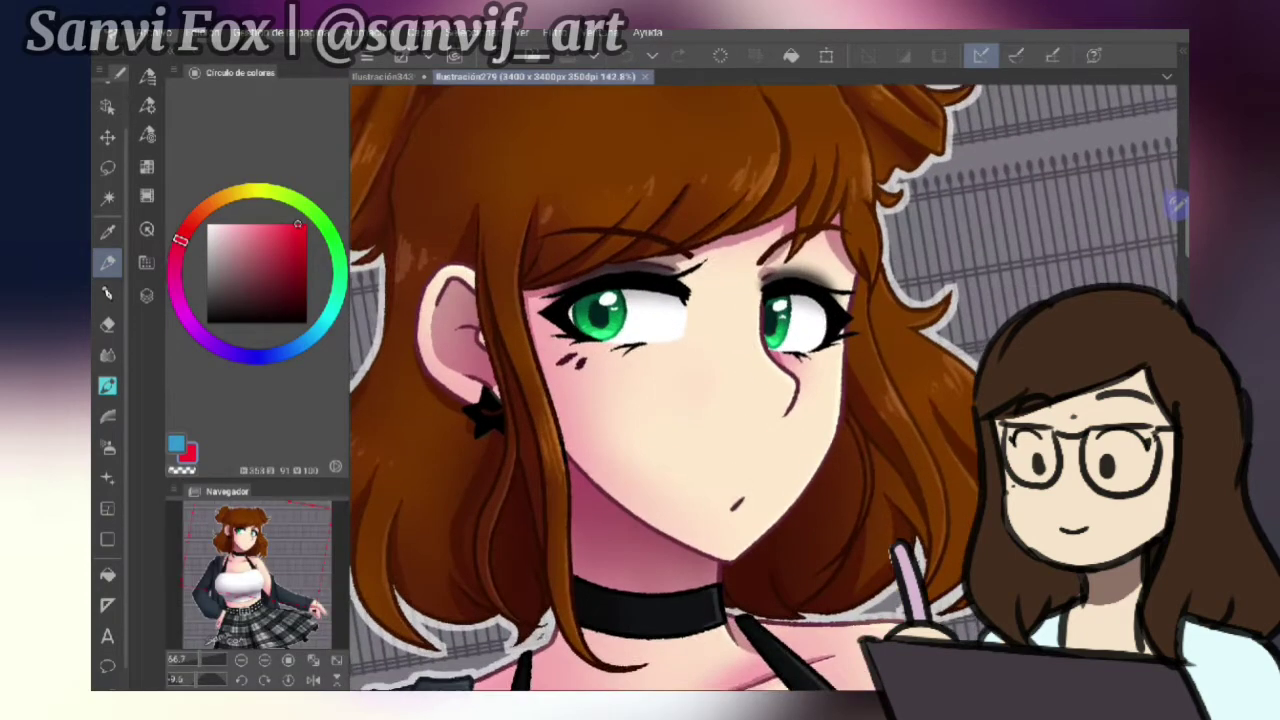
{"action": "scroll", "coordinate": [760, 390], "scroll_direction": "up", "scroll_amount": 1}
{"action": "left_click_drag", "start_coordinate": [515, 385], "coordinate": [690, 332]}
{"action": "left_click_drag", "start_coordinate": [575, 340], "coordinate": [690, 328]}
{"action": "mouse_move", "coordinate": [515, 410]}
{"action": "left_mouse_down"}
{"action": "mouse_move", "coordinate": [570, 385]}
{"action": "mouse_move", "coordinate": [672, 412]}
{"action": "left_mouse_up"}
{"action": "mouse_move", "coordinate": [688, 338]}
{"action": "left_mouse_down"}
{"action": "mouse_move", "coordinate": [702, 362]}
{"action": "mouse_move", "coordinate": [694, 414]}
{"action": "left_mouse_up"}
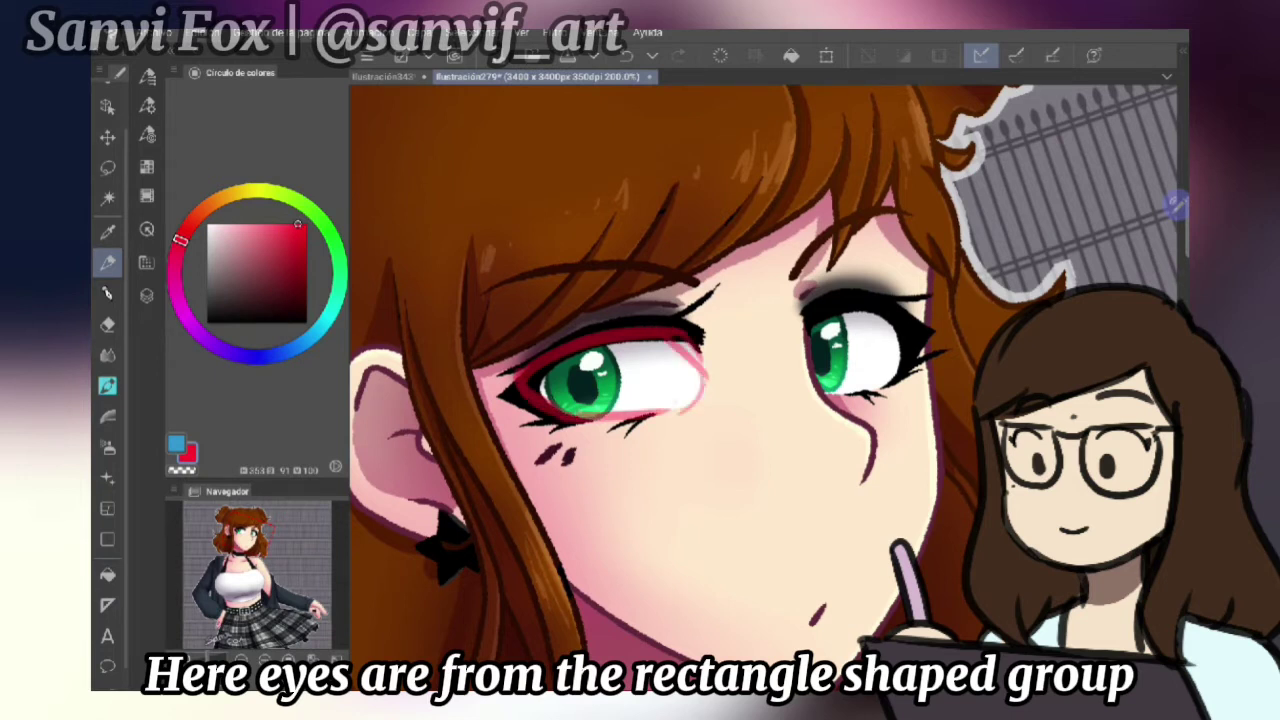
Outline the character's other eye, on the far side of the face, in red
{"action": "mouse_move", "coordinate": [806, 312]}
{"action": "left_mouse_down"}
{"action": "mouse_move", "coordinate": [904, 302]}
{"action": "mouse_move", "coordinate": [910, 322]}
{"action": "left_mouse_up"}
{"action": "mouse_move", "coordinate": [904, 322]}
{"action": "left_mouse_down"}
{"action": "mouse_move", "coordinate": [908, 370]}
{"action": "mouse_move", "coordinate": [834, 396]}
{"action": "left_mouse_up"}
{"action": "scroll", "coordinate": [763, 388], "scroll_direction": "down", "scroll_amount": 3}
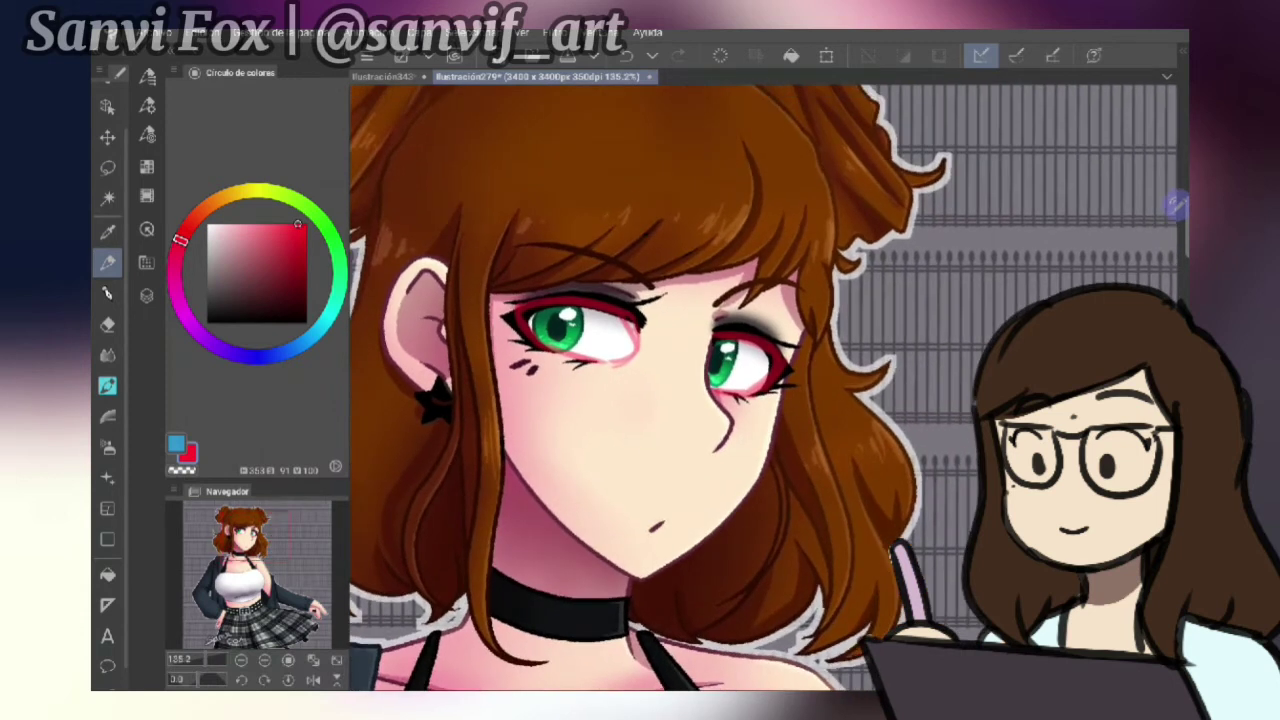
{"action": "scroll", "coordinate": [763, 388], "scroll_direction": "down", "scroll_amount": 1}
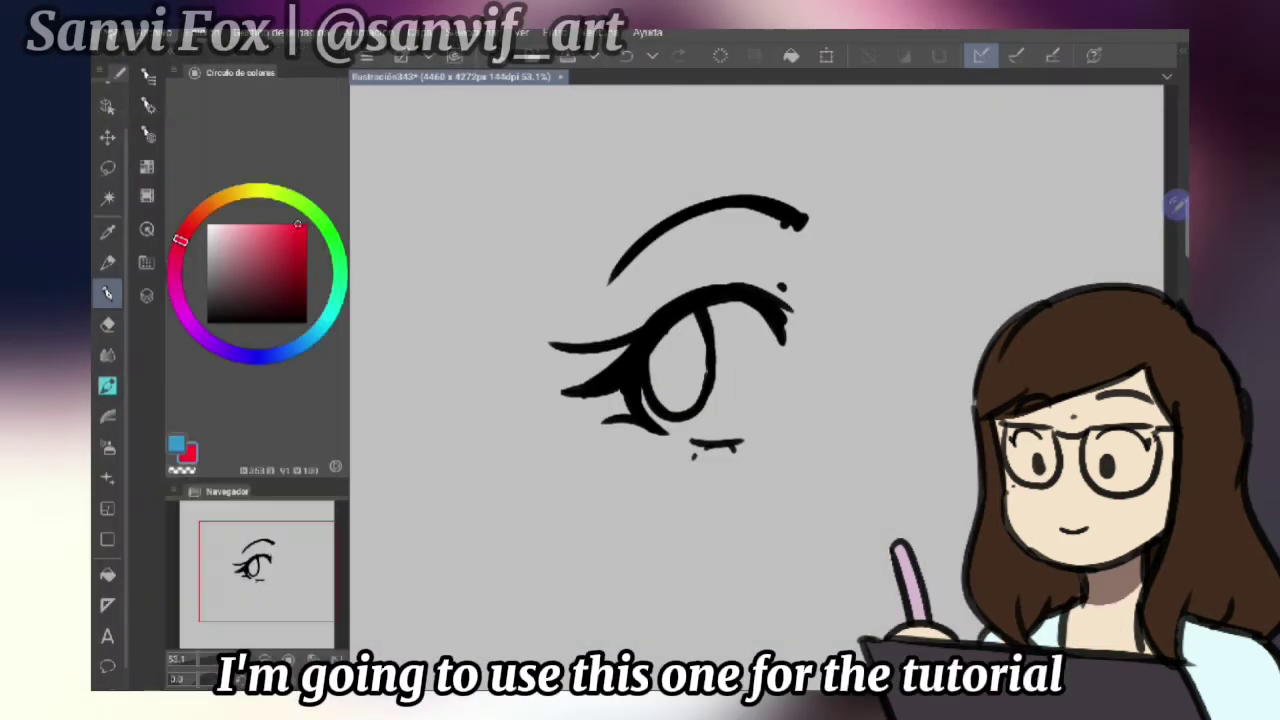
Choose a pale peach skin color and paint a rounded skin base behind the eye and eyebrow line art
{"action": "left_click_drag", "start_coordinate": [179, 240], "coordinate": [223, 195]}
{"action": "left_click", "coordinate": [231, 228]}
{"action": "left_click_drag", "start_coordinate": [668, 298], "coordinate": [726, 290]}
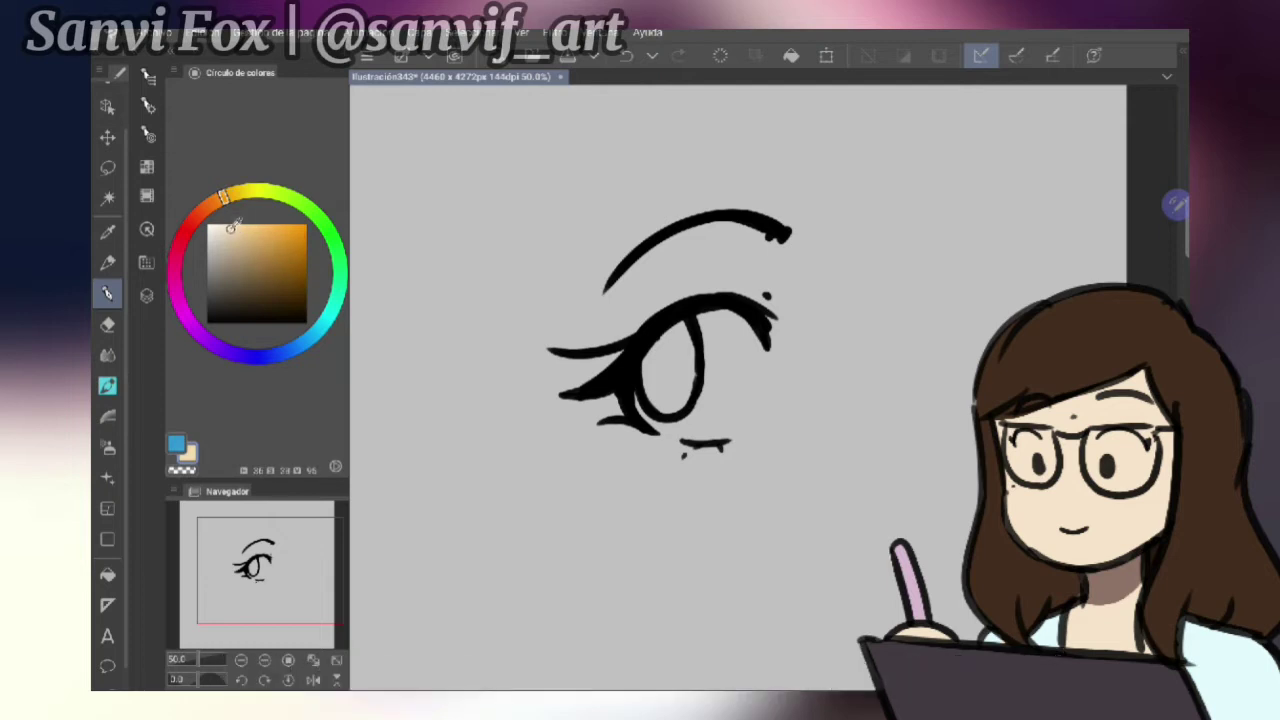
{"action": "left_click_drag", "start_coordinate": [600, 300], "coordinate": [790, 420]}
{"action": "left_click_drag", "start_coordinate": [540, 250], "coordinate": [830, 480]}
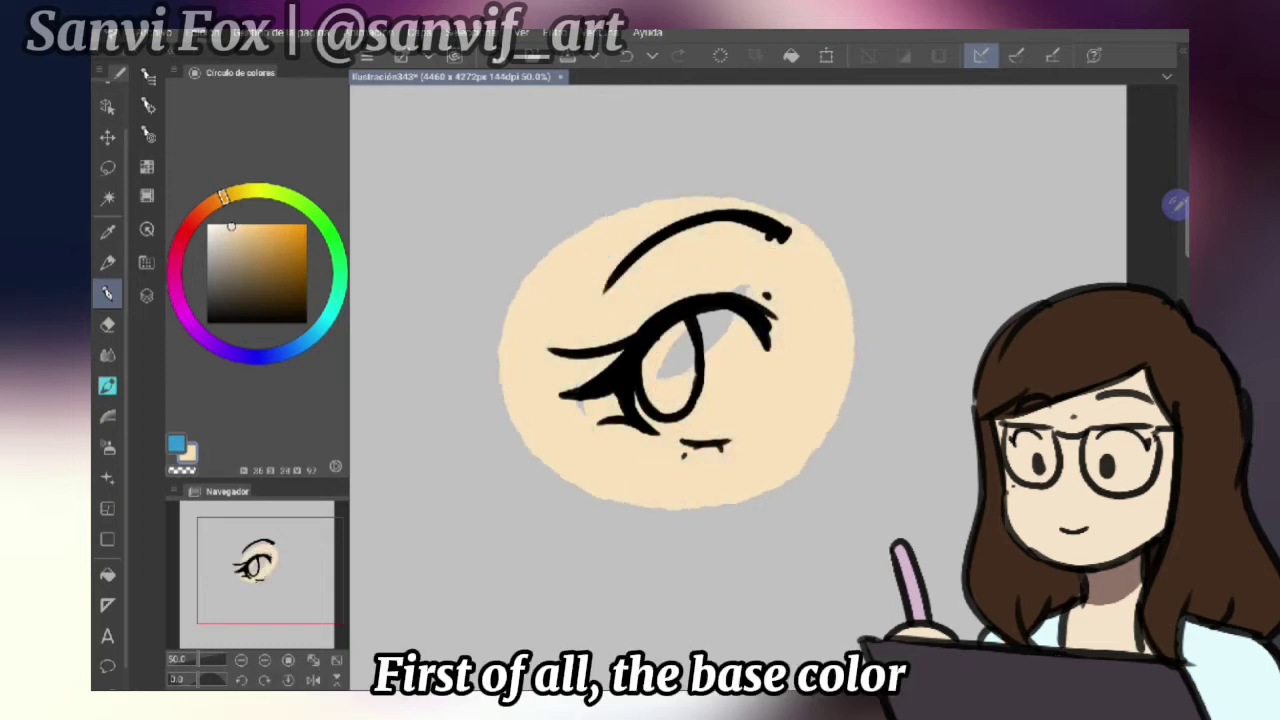
{"action": "left_click_drag", "start_coordinate": [500, 330], "coordinate": [870, 470]}
{"action": "left_click_drag", "start_coordinate": [760, 200], "coordinate": [850, 270]}
{"action": "left_click_drag", "start_coordinate": [660, 370], "coordinate": [730, 310]}
{"action": "left_click_drag", "start_coordinate": [560, 520], "coordinate": [860, 450]}
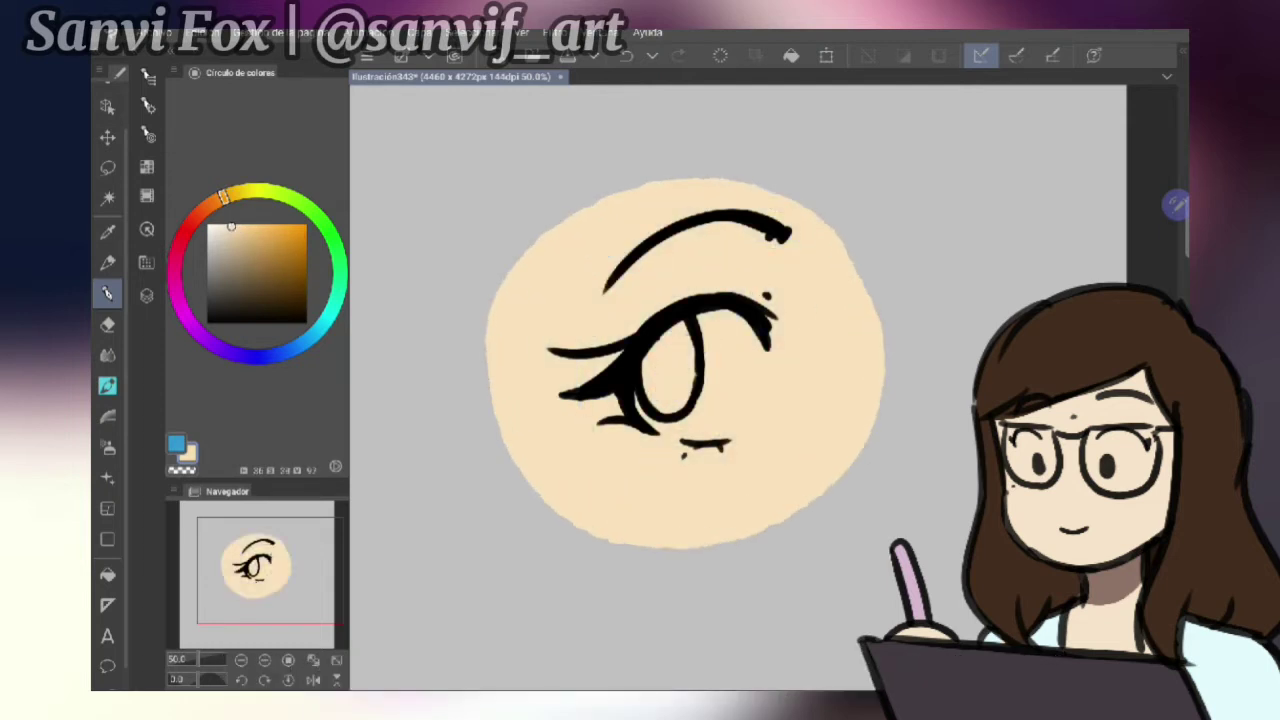
Enlarge the peach skin base into a bigger circle with more margin around the eye and eyebrow
{"action": "left_click_drag", "start_coordinate": [500, 400], "coordinate": [890, 330]}
{"action": "left_click_drag", "start_coordinate": [500, 260], "coordinate": [900, 480]}
{"action": "left_click_drag", "start_coordinate": [600, 140], "coordinate": [920, 520]}
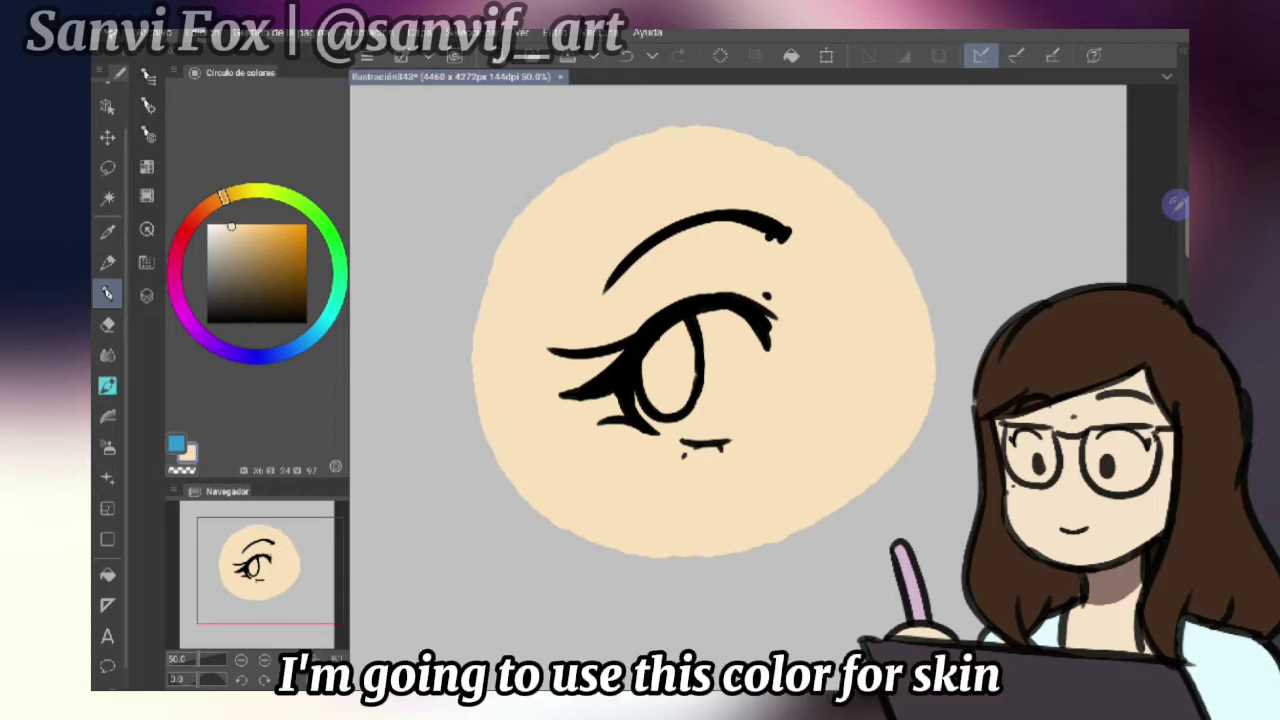
{"action": "scroll", "coordinate": [690, 330], "scroll_direction": "up", "scroll_amount": 1}
{"action": "left_click_drag", "start_coordinate": [660, 555], "coordinate": [905, 445]}
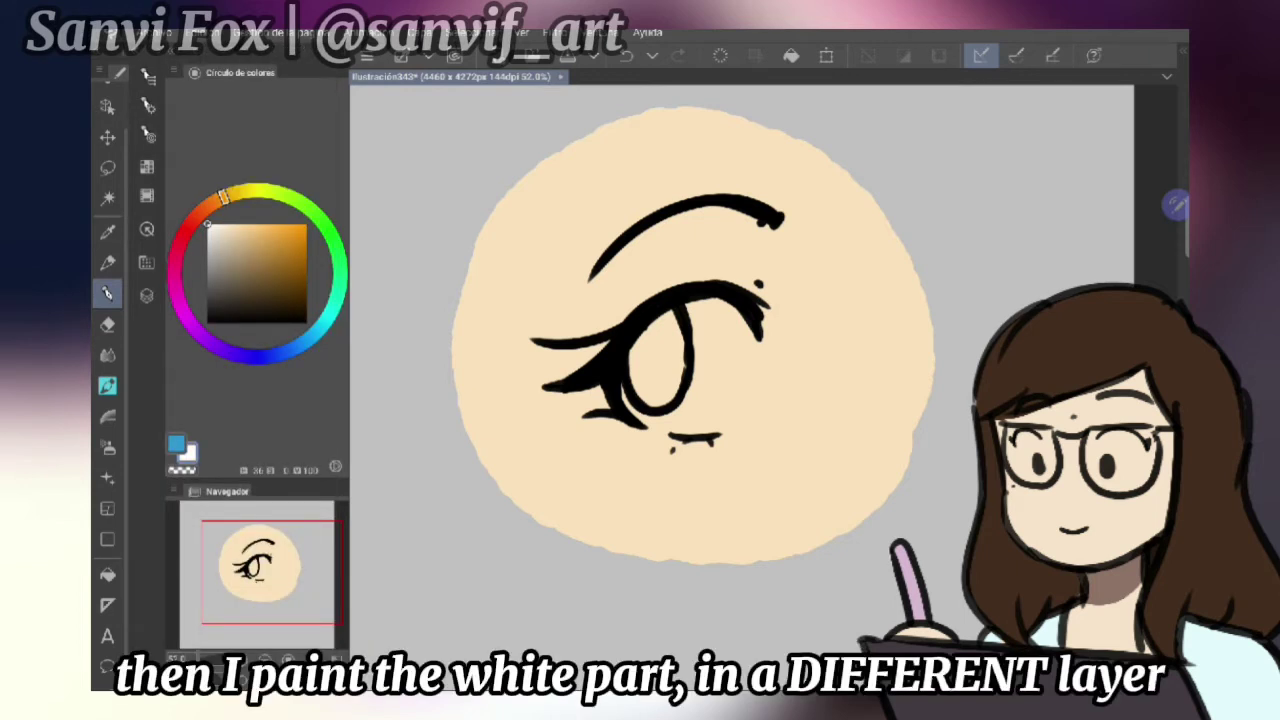
Paint the white of the eye inside the lash line on the separate layer Capa 5
{"action": "scroll", "coordinate": [640, 350], "scroll_direction": "up", "scroll_amount": 3}
{"action": "mouse_move", "coordinate": [735, 330]}
{"action": "left_mouse_down"}
{"action": "mouse_move", "coordinate": [724, 428]}
{"action": "mouse_move", "coordinate": [734, 416]}
{"action": "mouse_move", "coordinate": [716, 462]}
{"action": "mouse_move", "coordinate": [590, 472]}
{"action": "mouse_move", "coordinate": [548, 420]}
{"action": "left_mouse_up"}
{"action": "mouse_move", "coordinate": [610, 465]}
{"action": "left_mouse_down"}
{"action": "mouse_move", "coordinate": [692, 431]}
{"action": "mouse_move", "coordinate": [717, 373]}
{"action": "mouse_move", "coordinate": [704, 317]}
{"action": "mouse_move", "coordinate": [674, 375]}
{"action": "mouse_move", "coordinate": [652, 320]}
{"action": "mouse_move", "coordinate": [622, 375]}
{"action": "mouse_move", "coordinate": [610, 320]}
{"action": "left_mouse_up"}
Choose a light cyan and fill the iris with it on a separate layer
{"action": "left_click", "coordinate": [146, 295]}
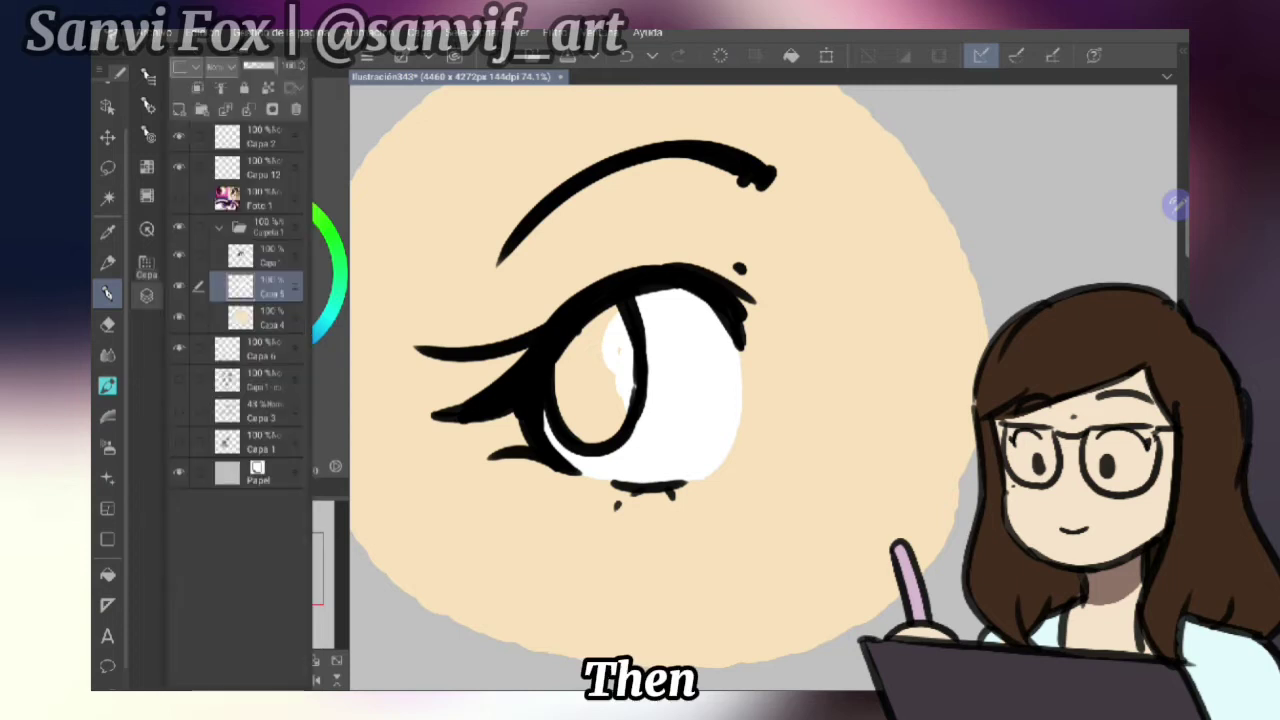
{"action": "left_click", "coordinate": [146, 295]}
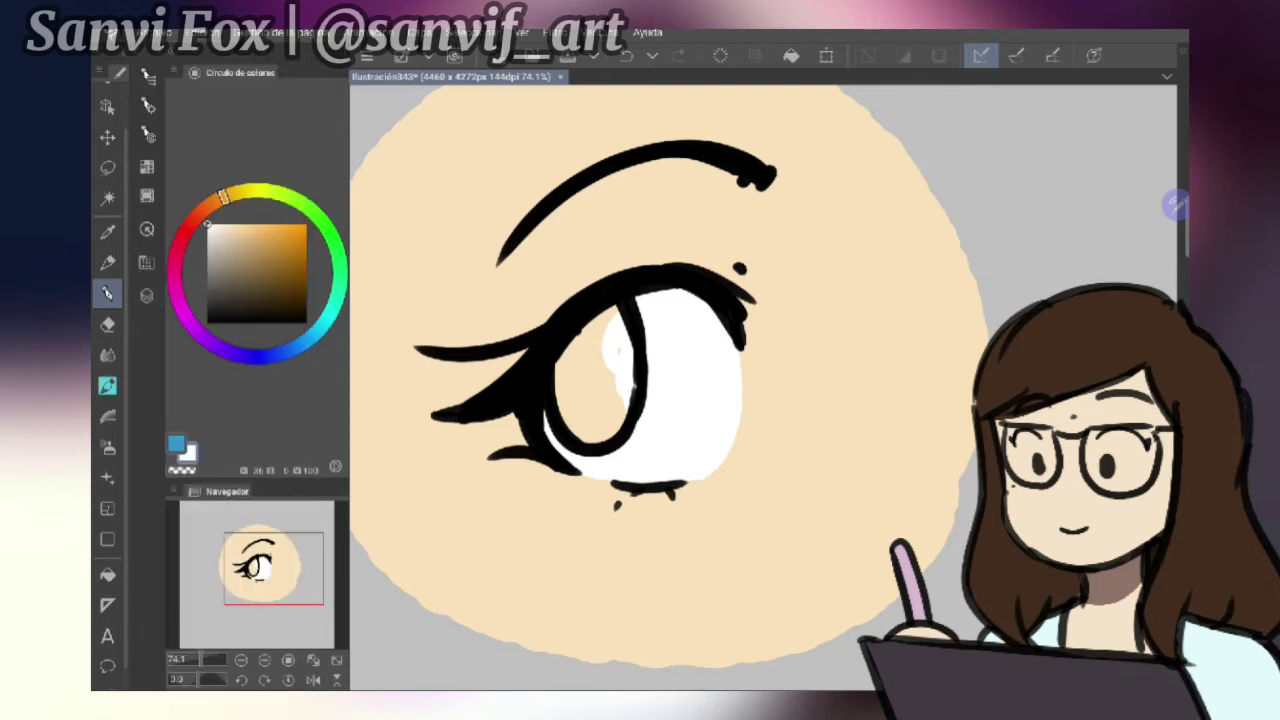
{"action": "left_click_drag", "start_coordinate": [222, 196], "coordinate": [318, 328]}
{"action": "left_click", "coordinate": [257, 224]}
{"action": "left_click", "coordinate": [261, 228]}
{"action": "mouse_move", "coordinate": [600, 346]}
{"action": "left_mouse_down"}
{"action": "mouse_move", "coordinate": [585, 430]}
{"action": "mouse_move", "coordinate": [600, 440]}
{"action": "mouse_move", "coordinate": [625, 330]}
{"action": "mouse_move", "coordinate": [615, 310]}
{"action": "left_mouse_up"}
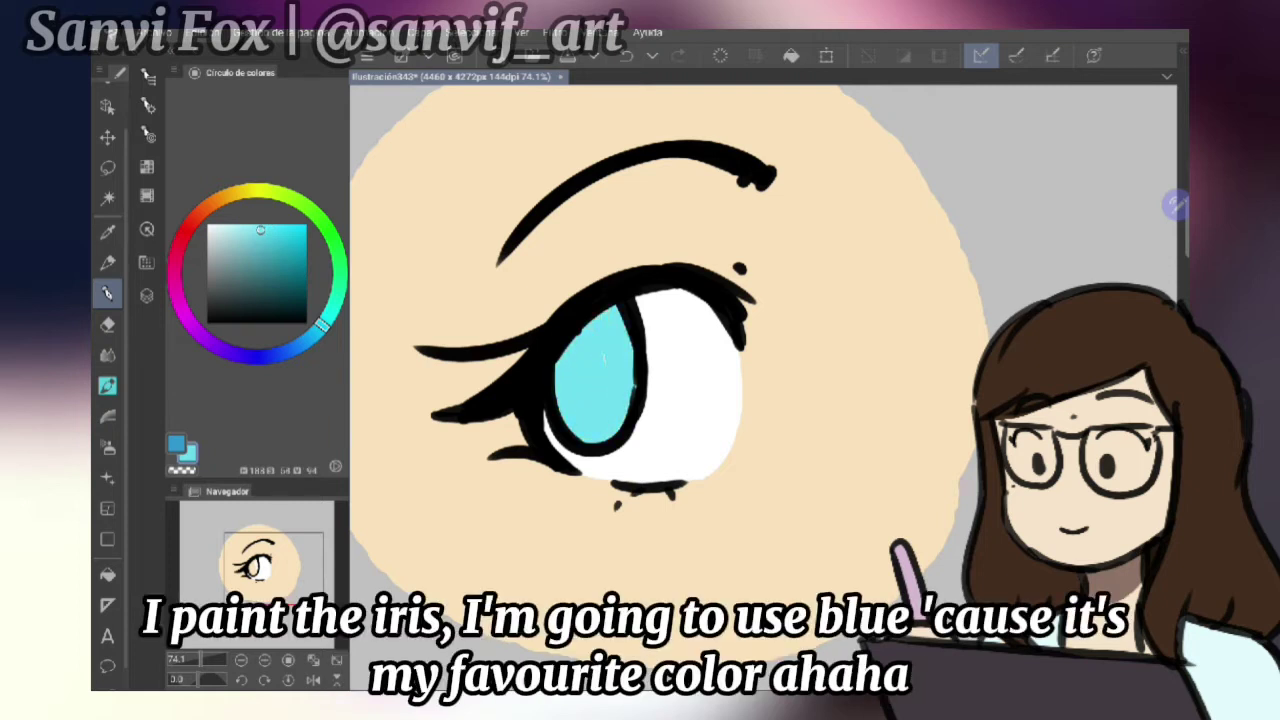
Create a layer clipped to the eye-white layer and choose a grayish purple with hue 278, saturation 15 and value 68
{"action": "scroll", "coordinate": [660, 370], "scroll_direction": "down", "scroll_amount": 2}
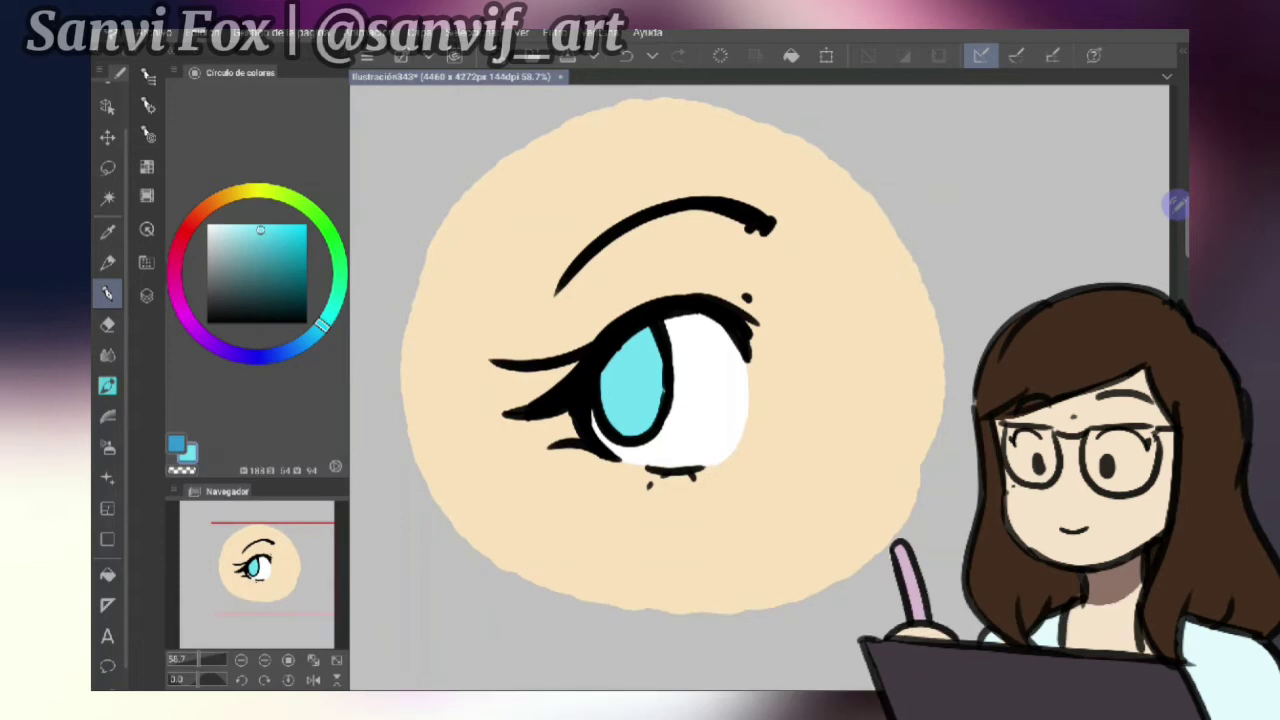
{"action": "left_click", "coordinate": [146, 262]}
{"action": "left_click", "coordinate": [146, 262]}
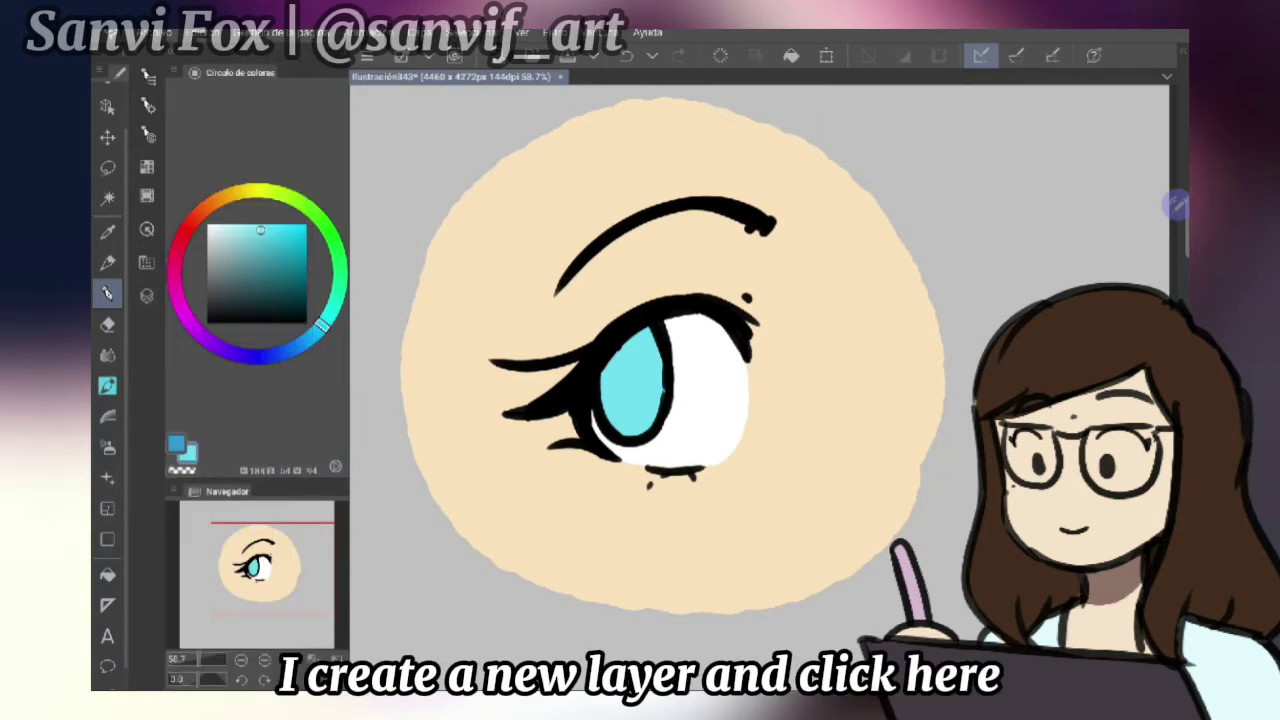
{"action": "left_click", "coordinate": [146, 262]}
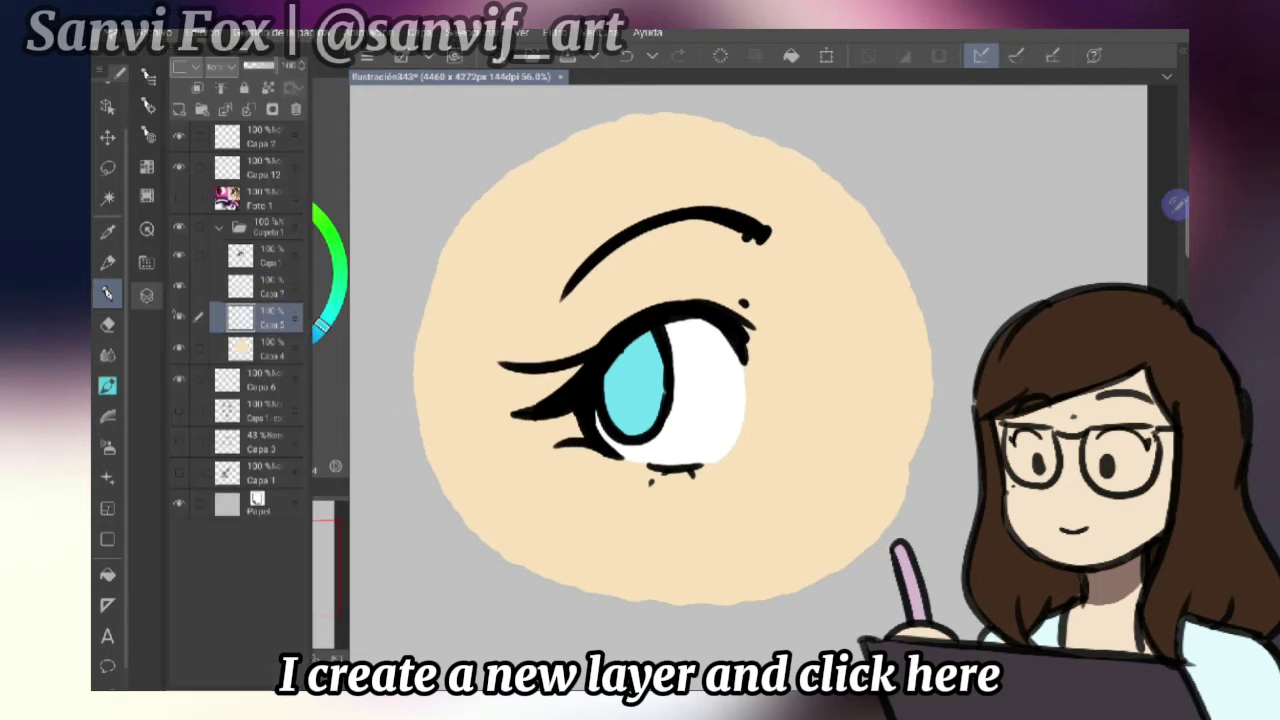
{"action": "left_click", "coordinate": [520, 275]}
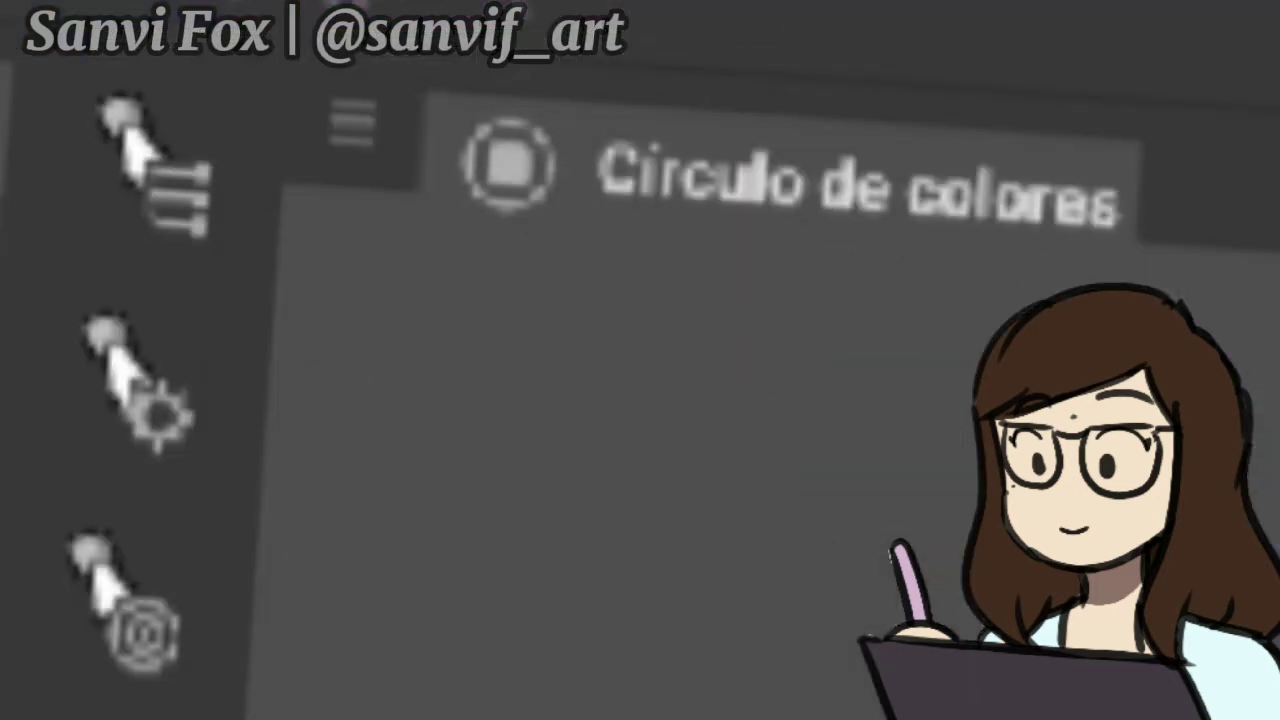
{"action": "mouse_move", "coordinate": [551, 129]}
{"action": "left_mouse_down"}
{"action": "mouse_move", "coordinate": [429, 214]}
{"action": "mouse_move", "coordinate": [440, 225]}
{"action": "left_mouse_up"}
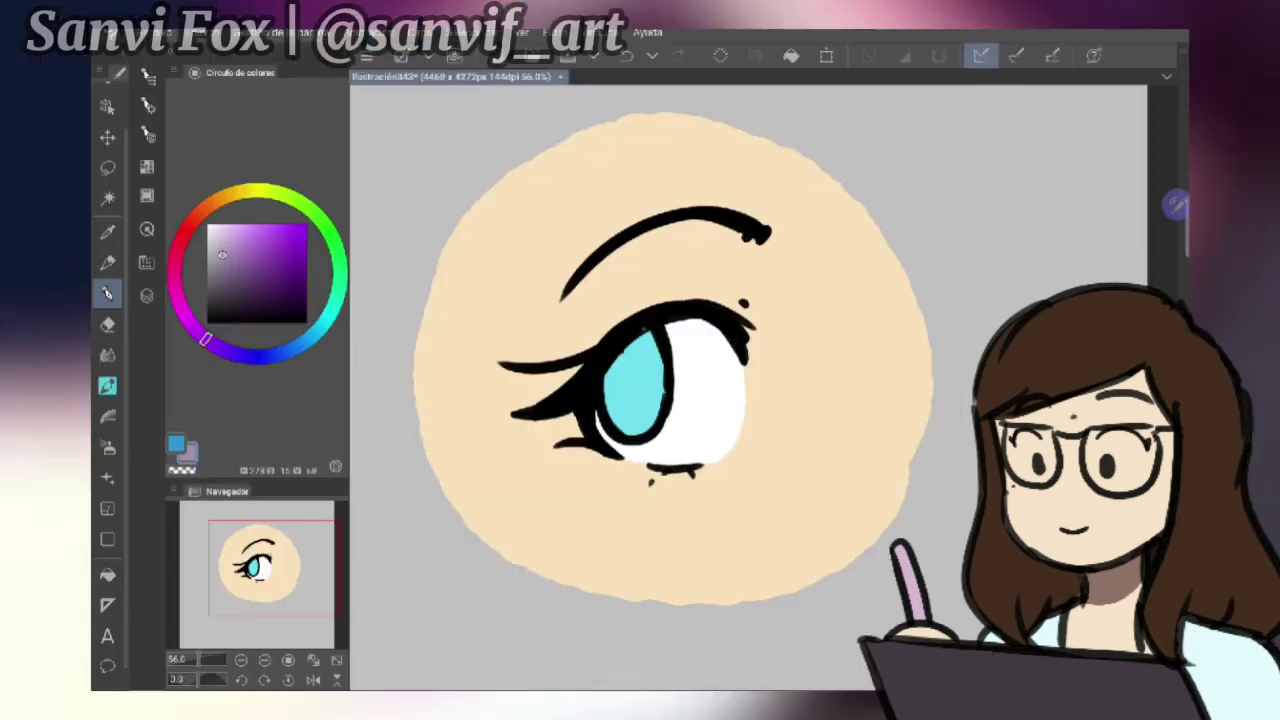
Shade the upper part of the eye white with softly blurred purple and lower that layer's opacity to 60%
{"action": "mouse_move", "coordinate": [668, 345]}
{"action": "left_mouse_down"}
{"action": "mouse_move", "coordinate": [734, 336]}
{"action": "mouse_move", "coordinate": [720, 322]}
{"action": "mouse_move", "coordinate": [734, 364]}
{"action": "left_mouse_up"}
{"action": "key", "text": "j"}
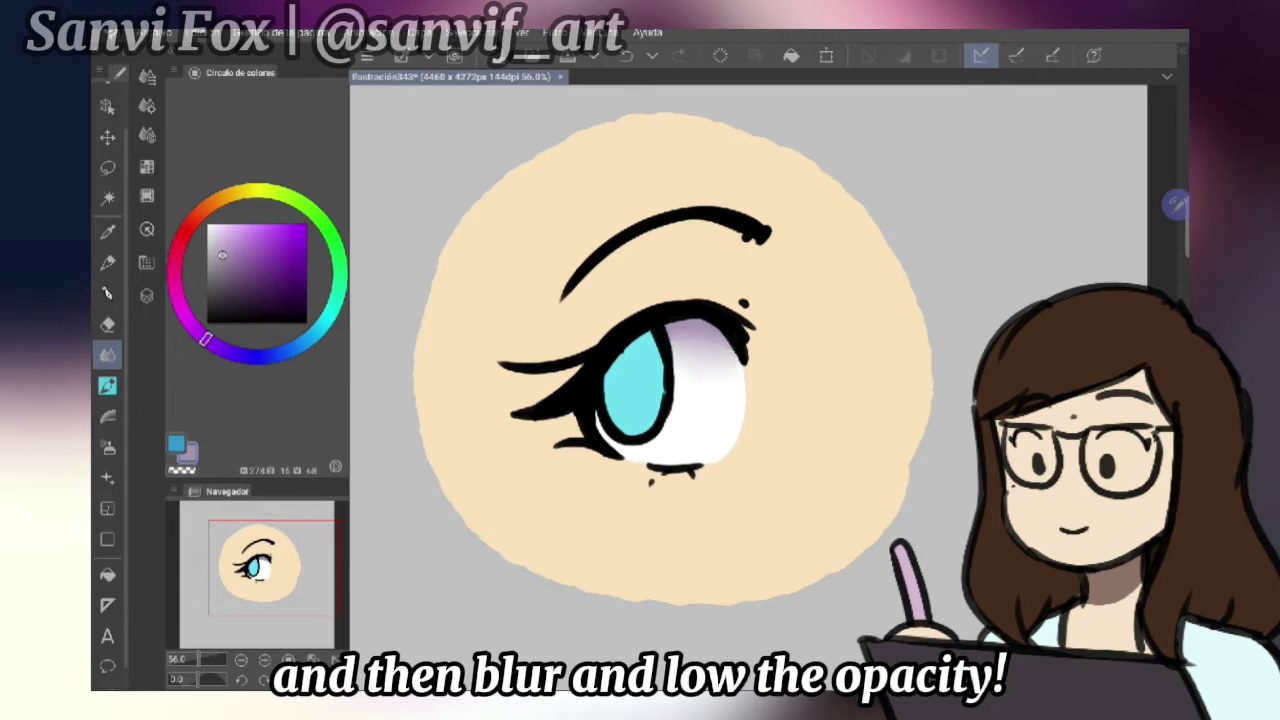
{"action": "key", "text": "F7"}
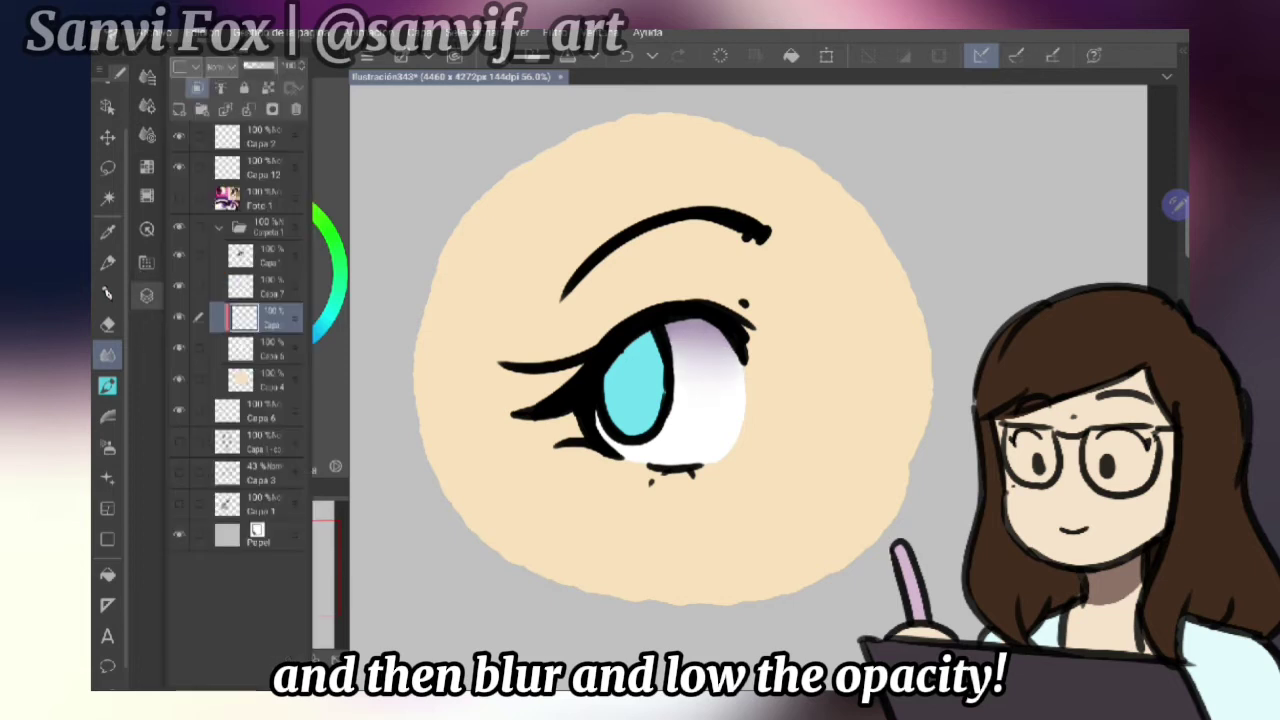
{"action": "mouse_move", "coordinate": [300, 65]}
{"action": "left_mouse_down"}
{"action": "mouse_move", "coordinate": [262, 65]}
{"action": "mouse_move", "coordinate": [278, 65]}
{"action": "left_mouse_up"}
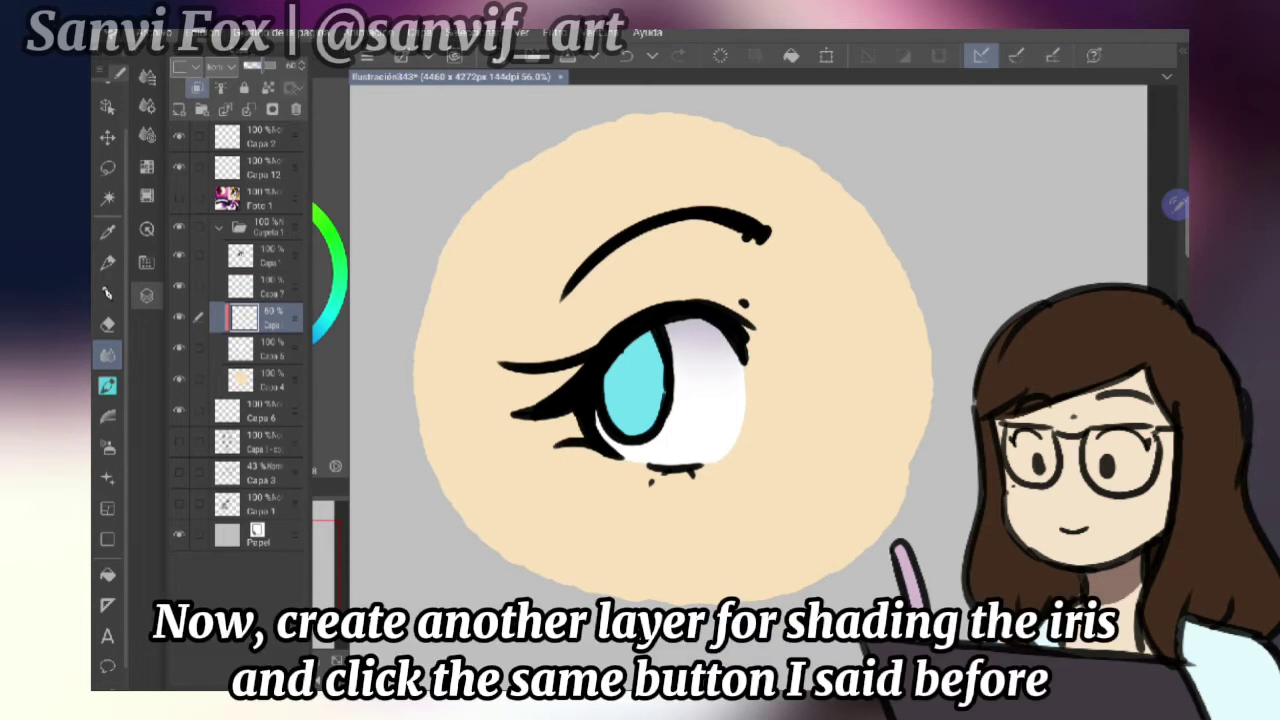
From the iris layer Capa 7, sample the iris cyan and shift it to a darker blue with hue 205, saturation 69, value 60
{"action": "left_click", "coordinate": [255, 287]}
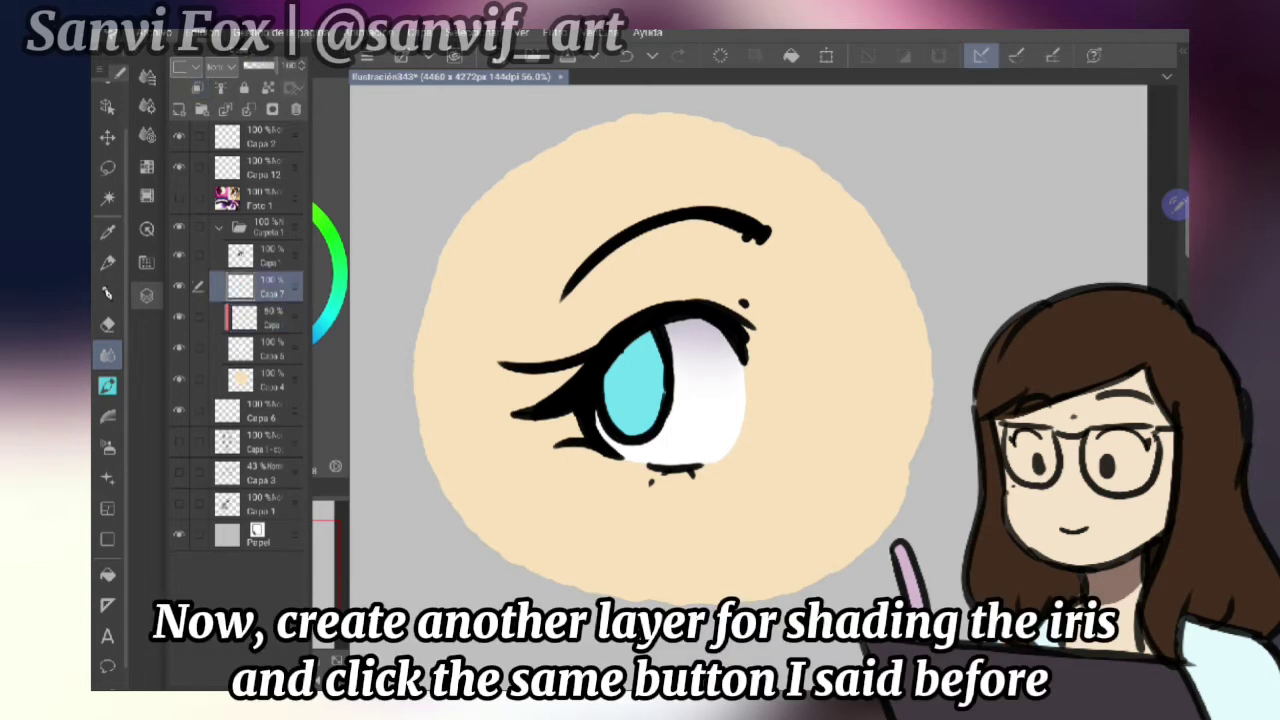
{"action": "left_click", "coordinate": [108, 292]}
{"action": "left_click", "coordinate": [146, 135]}
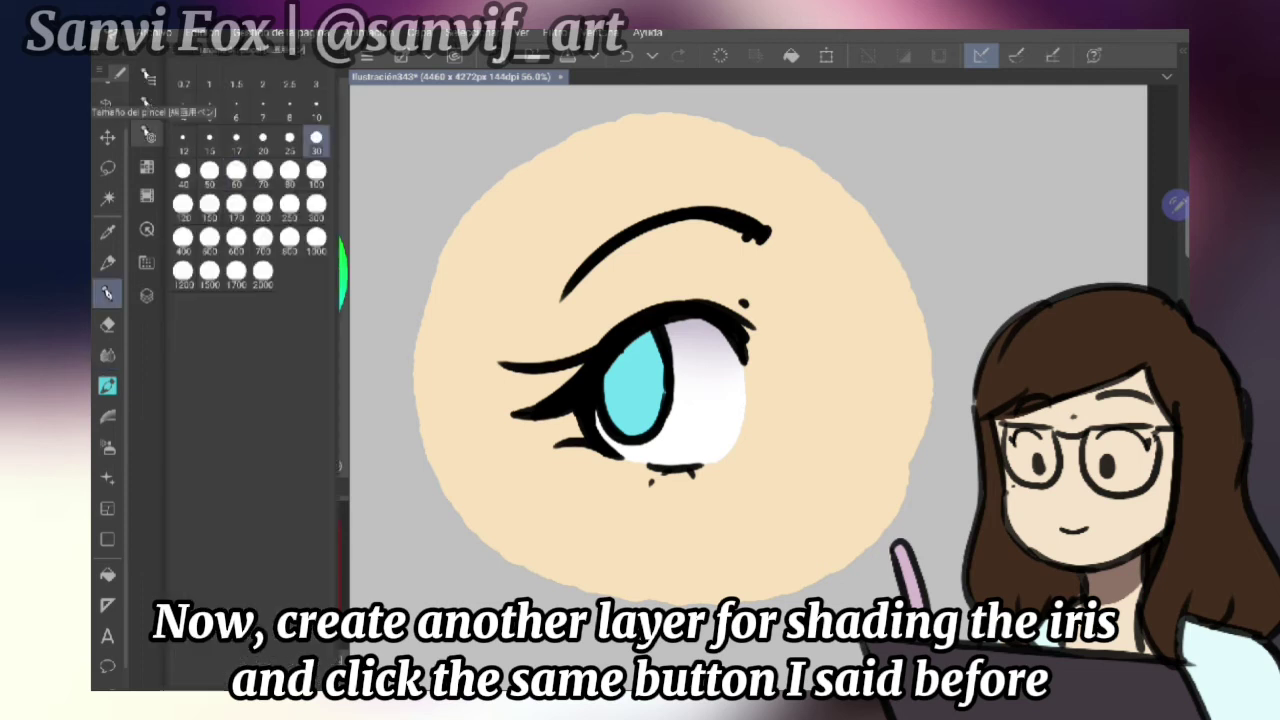
{"action": "left_click", "coordinate": [622, 388], "text": "alt"}
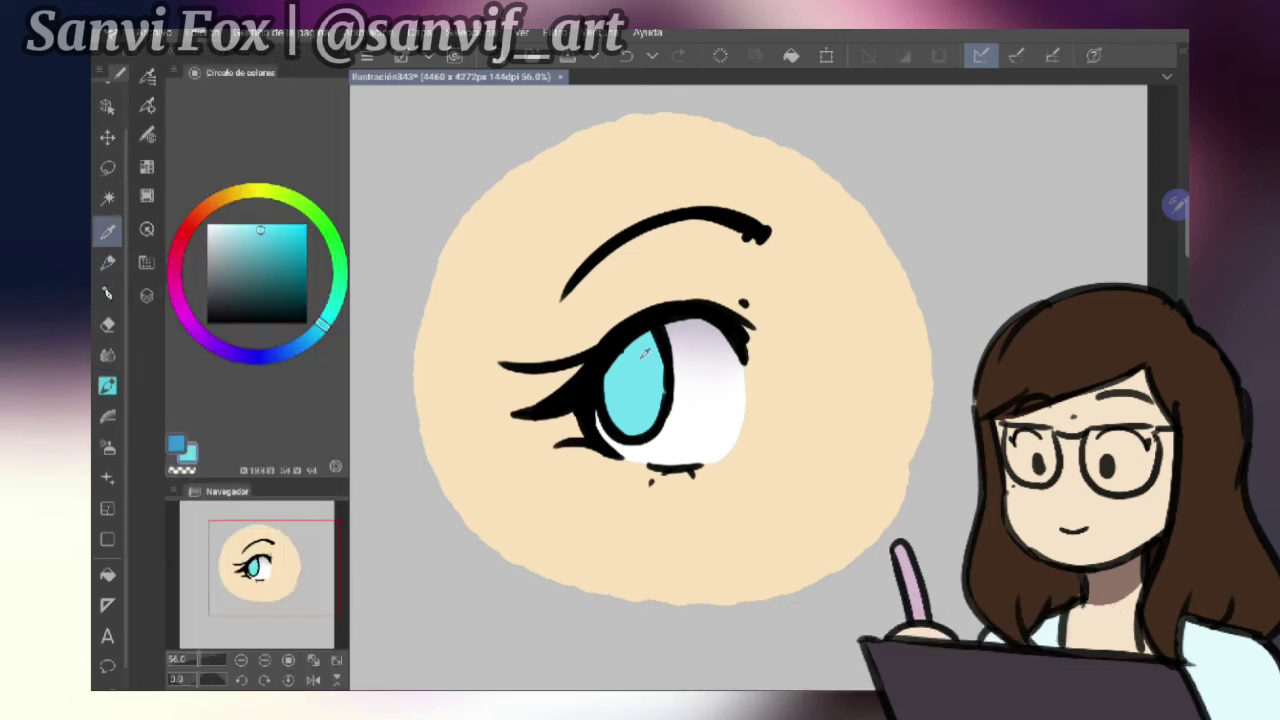
{"action": "left_click_drag", "start_coordinate": [275, 256], "coordinate": [276, 273]}
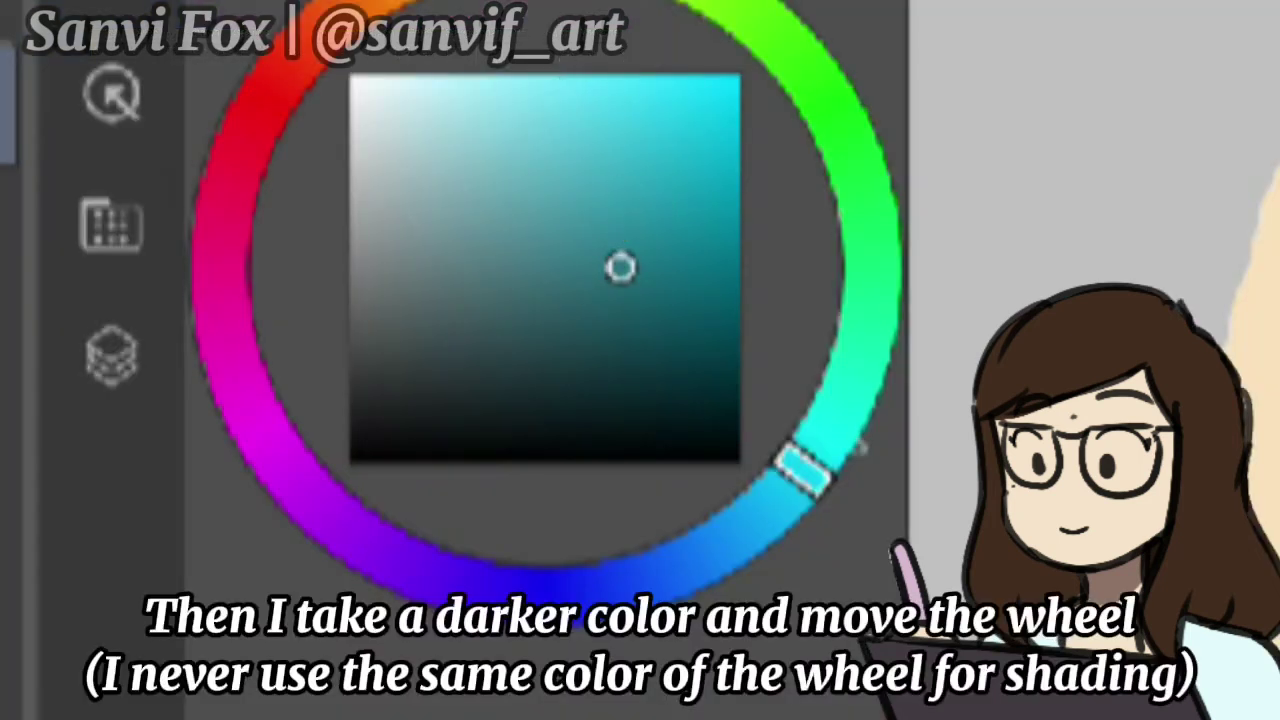
{"action": "left_click_drag", "start_coordinate": [803, 466], "coordinate": [733, 537]}
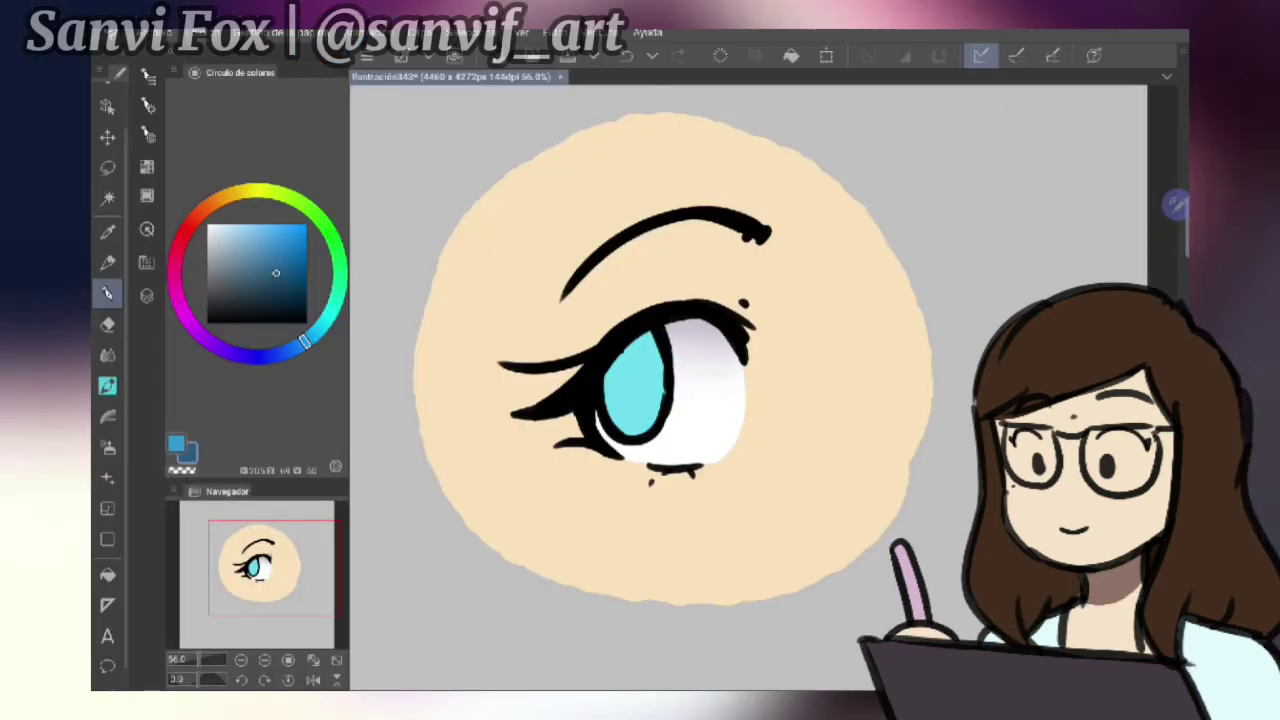
Paint the upper half of the iris dark blue and blend its lower edge smoothly into the cyan
{"action": "key", "text": "ctrl+alt+0"}
{"action": "mouse_move", "coordinate": [576, 386]}
{"action": "left_mouse_down"}
{"action": "mouse_move", "coordinate": [684, 392]}
{"action": "mouse_move", "coordinate": [580, 408]}
{"action": "mouse_move", "coordinate": [620, 314]}
{"action": "mouse_move", "coordinate": [662, 292]}
{"action": "left_mouse_up"}
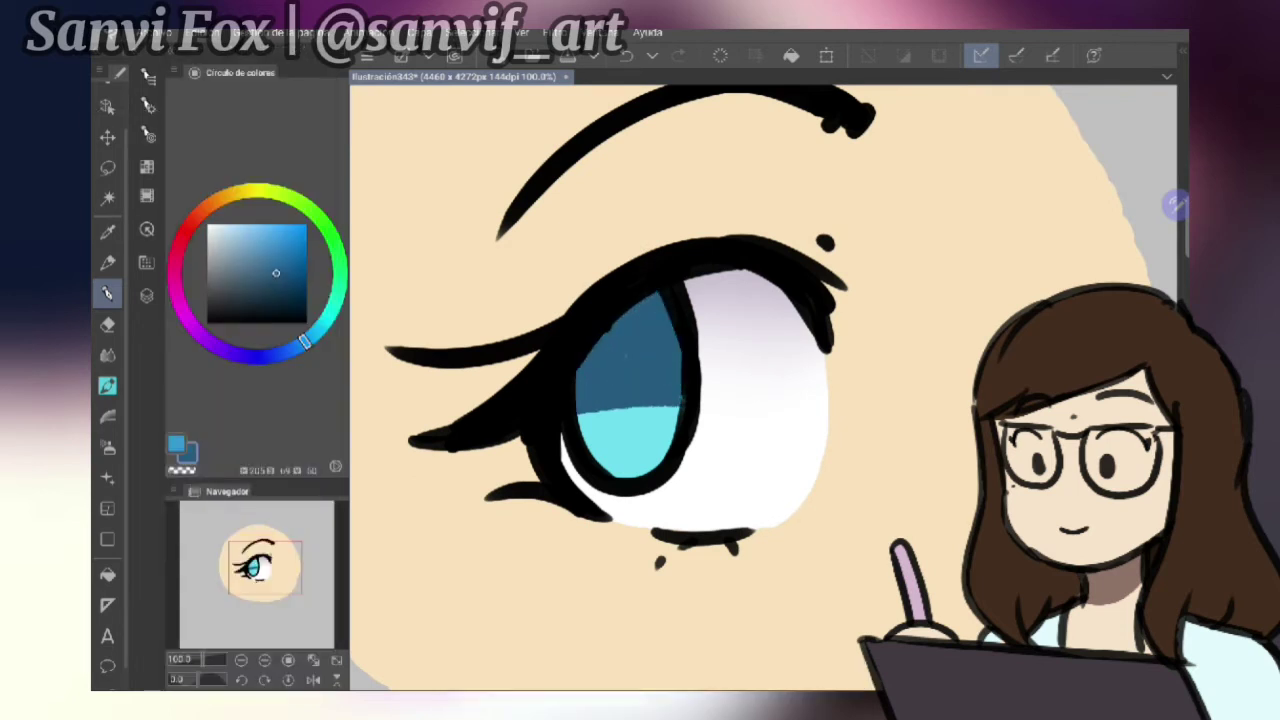
{"action": "left_click_drag", "start_coordinate": [576, 412], "coordinate": [676, 410]}
{"action": "key", "text": "j"}
{"action": "mouse_move", "coordinate": [580, 412]}
{"action": "left_mouse_down"}
{"action": "mouse_move", "coordinate": [684, 404]}
{"action": "mouse_move", "coordinate": [680, 392]}
{"action": "left_mouse_up"}
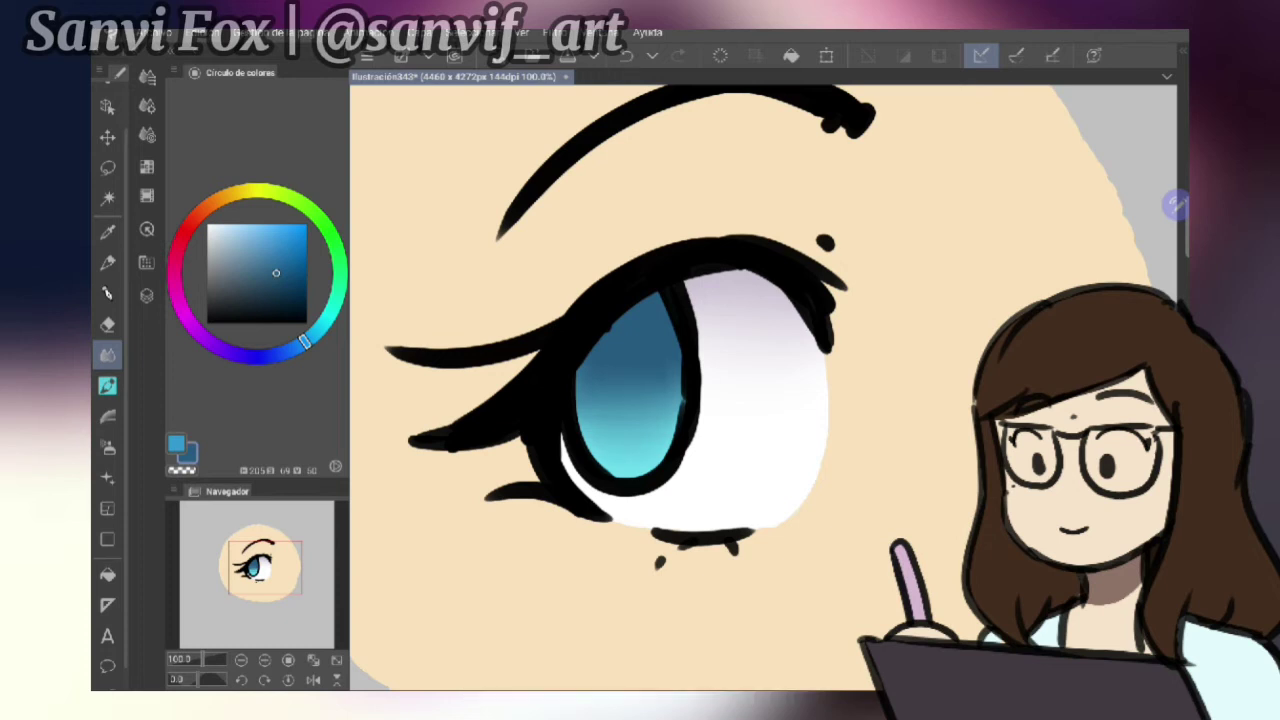
Choose a dark blue (hue 225, saturation 74, value 26) and airbrush it softly over the top of the iris
{"action": "key", "text": "p"}
{"action": "key", "text": "b"}
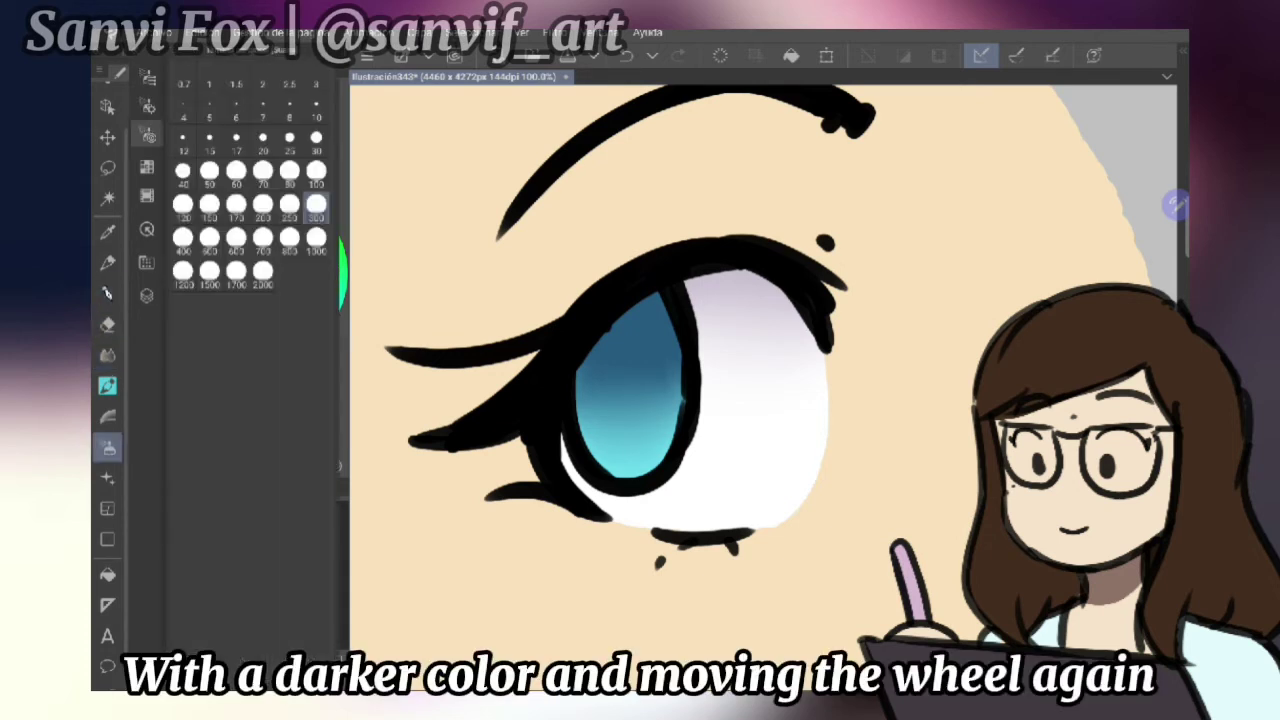
{"action": "left_click", "coordinate": [281, 296]}
{"action": "left_click_drag", "start_coordinate": [305, 342], "coordinate": [279, 354]}
{"action": "mouse_move", "coordinate": [655, 296]}
{"action": "left_mouse_down"}
{"action": "mouse_move", "coordinate": [610, 345]}
{"action": "mouse_move", "coordinate": [660, 318]}
{"action": "left_mouse_up"}
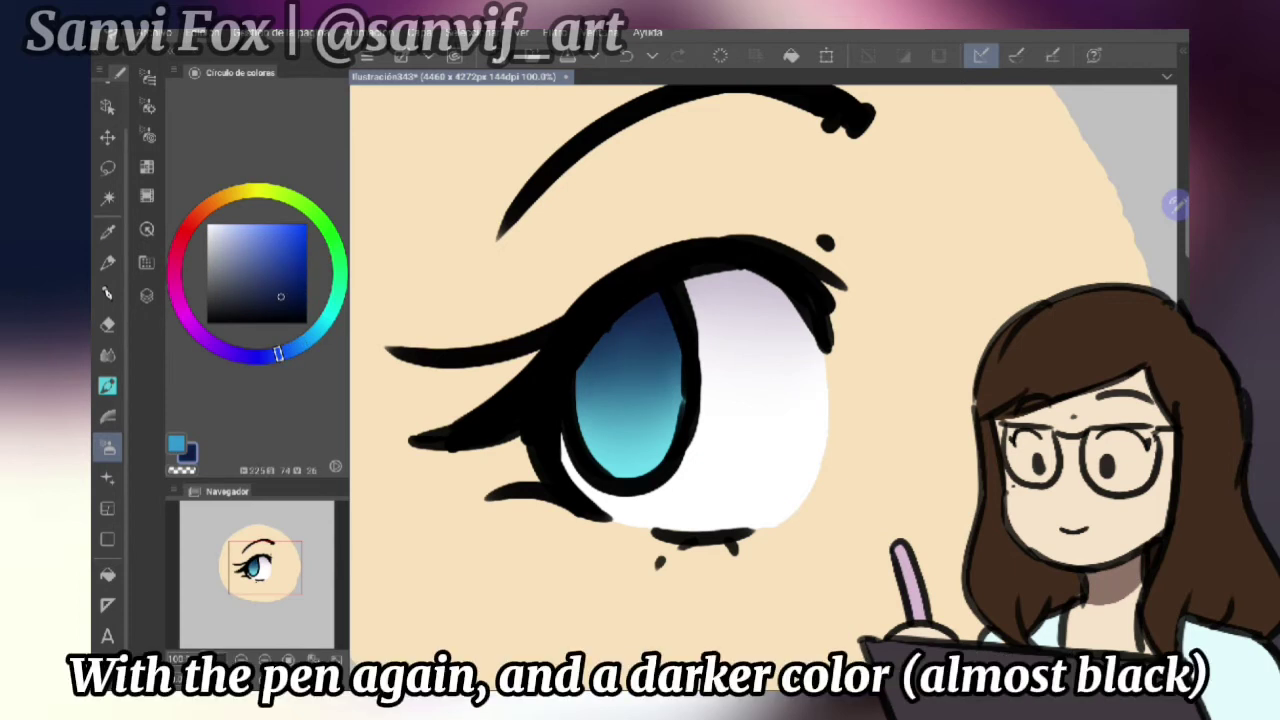
Draw a vertical oval pupil in the iris's centre with a size 60 pen in near-black blue (hue 225, saturation 79, value 12)
{"action": "key", "text": "p"}
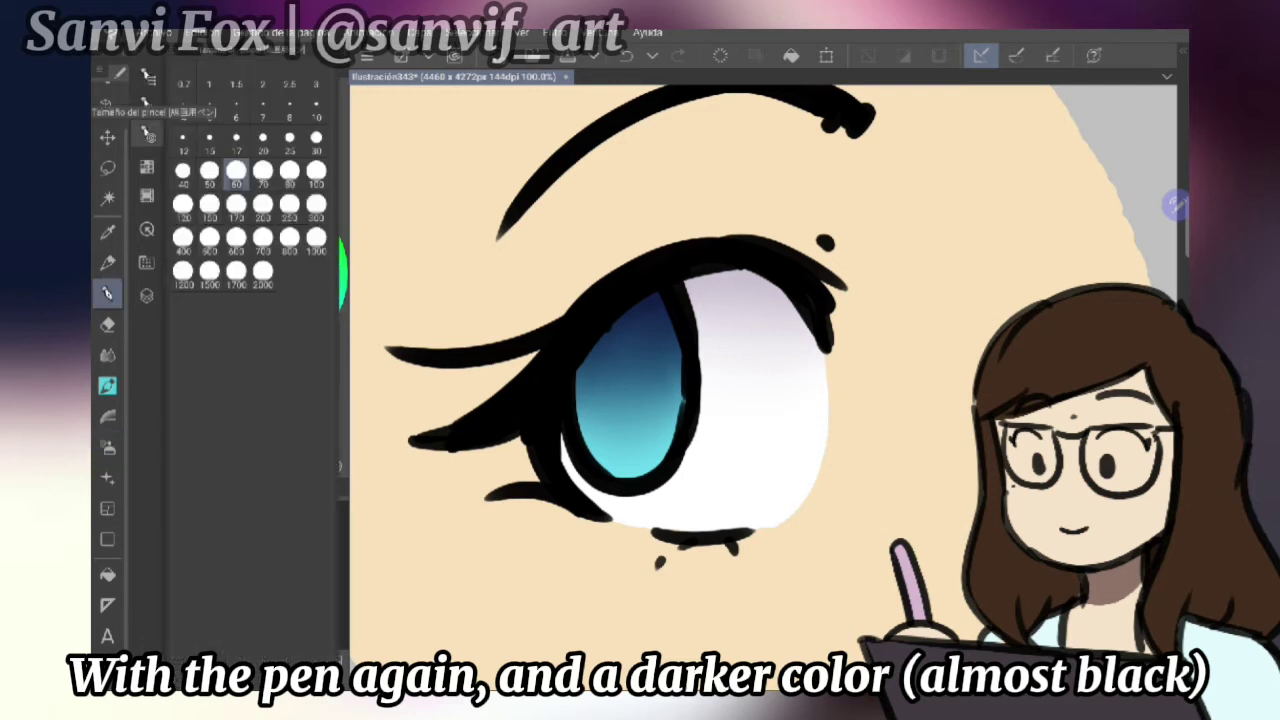
{"action": "mouse_move", "coordinate": [628, 368]}
{"action": "left_mouse_down"}
{"action": "mouse_move", "coordinate": [614, 424]}
{"action": "mouse_move", "coordinate": [640, 346]}
{"action": "mouse_move", "coordinate": [618, 430]}
{"action": "mouse_move", "coordinate": [626, 414]}
{"action": "left_mouse_up"}
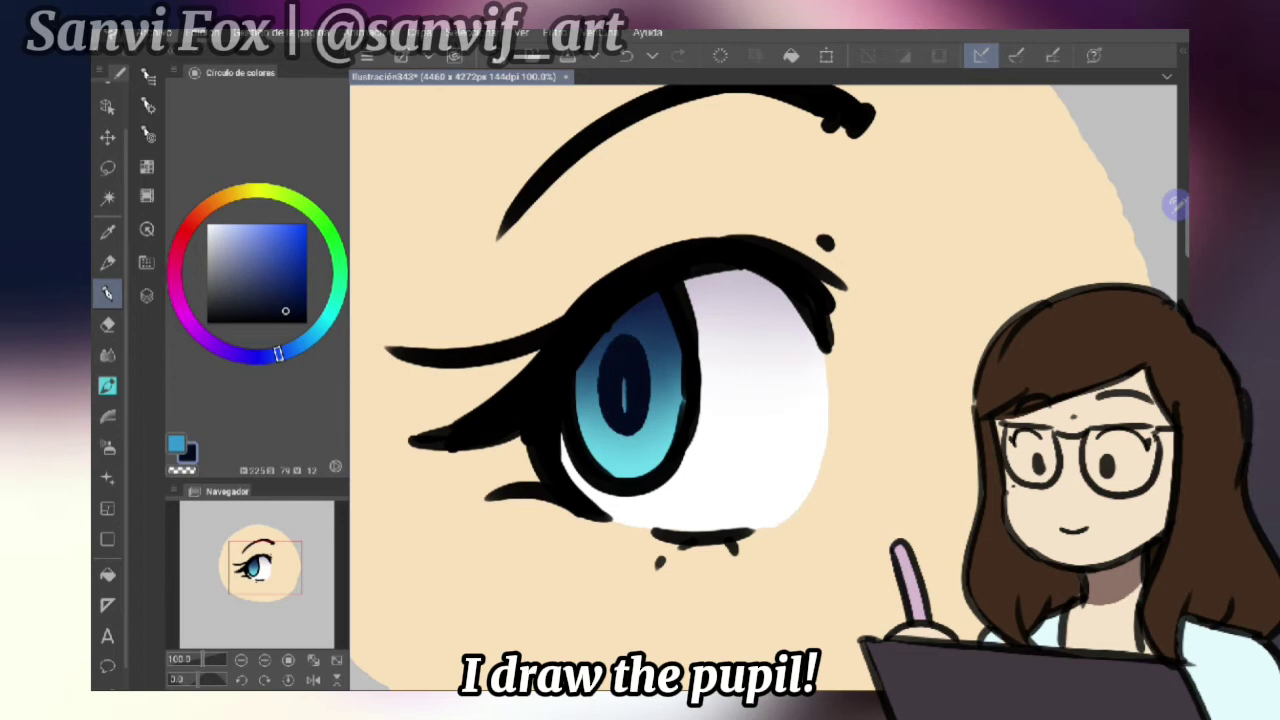
Choose a near-white cyan (hue 185, saturation 8, value 100) and paint a large and a small oval shine on the upper iris
{"action": "scroll", "coordinate": [583, 415], "scroll_direction": "down", "scroll_amount": 2}
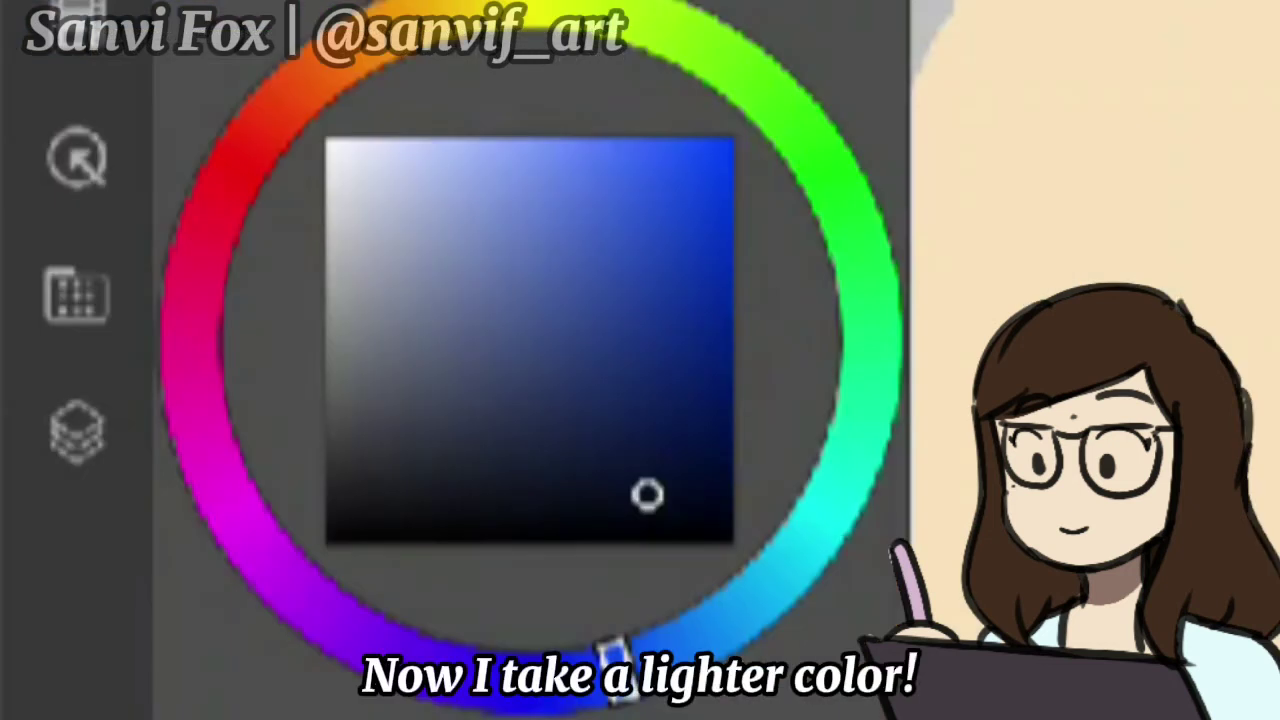
{"action": "left_click_drag", "start_coordinate": [278, 352], "coordinate": [327, 323]}
{"action": "left_click_drag", "start_coordinate": [372, 96], "coordinate": [360, 134]}
{"action": "left_click_drag", "start_coordinate": [626, 345], "coordinate": [644, 350]}
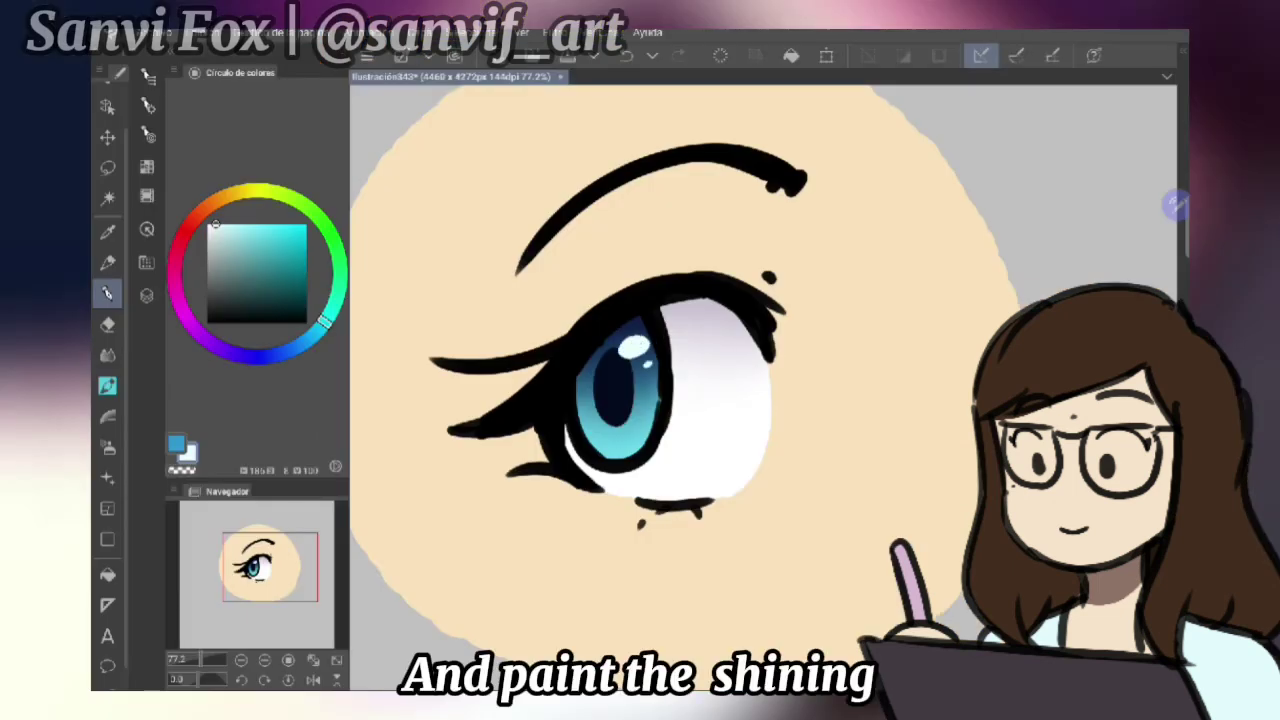
Try a small star-shaped shine on the pupil and undo the iris highlights
{"action": "key", "text": "ctrl+alt+0"}
{"action": "left_click_drag", "start_coordinate": [632, 372], "coordinate": [642, 377]}
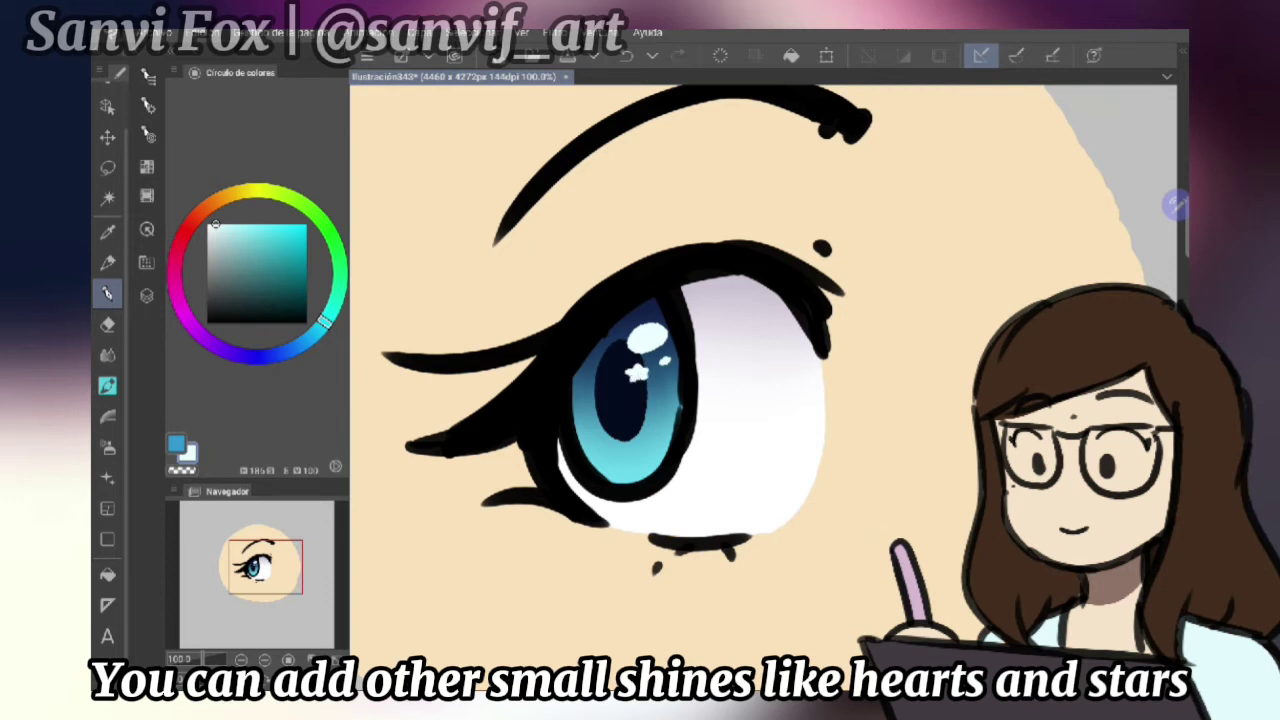
{"action": "key", "text": "ctrl+z"}
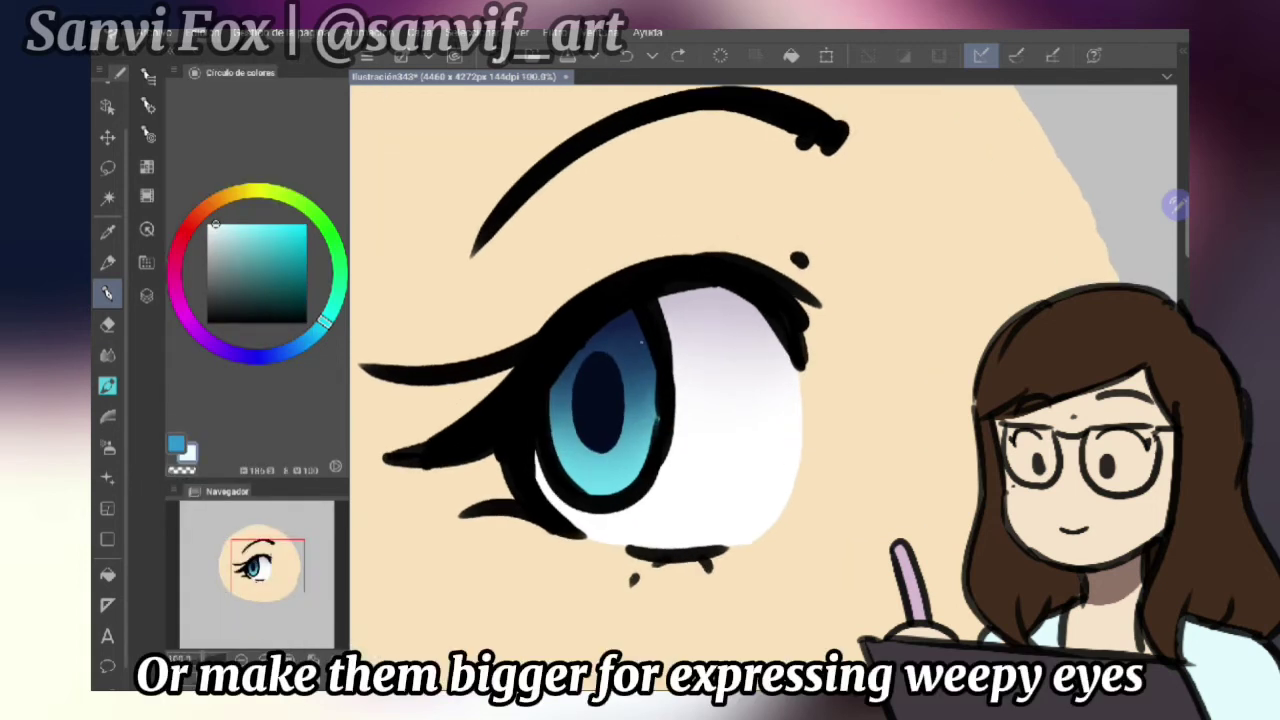
Try oversized oval shines on the iris for a weepy look and undo them
{"action": "mouse_move", "coordinate": [600, 345]}
{"action": "left_mouse_down"}
{"action": "mouse_move", "coordinate": [640, 366]}
{"action": "mouse_move", "coordinate": [650, 340]}
{"action": "mouse_move", "coordinate": [632, 361]}
{"action": "left_mouse_up"}
{"action": "left_click", "coordinate": [641, 409]}
{"action": "scroll", "coordinate": [764, 380], "scroll_direction": "down", "scroll_amount": 1}
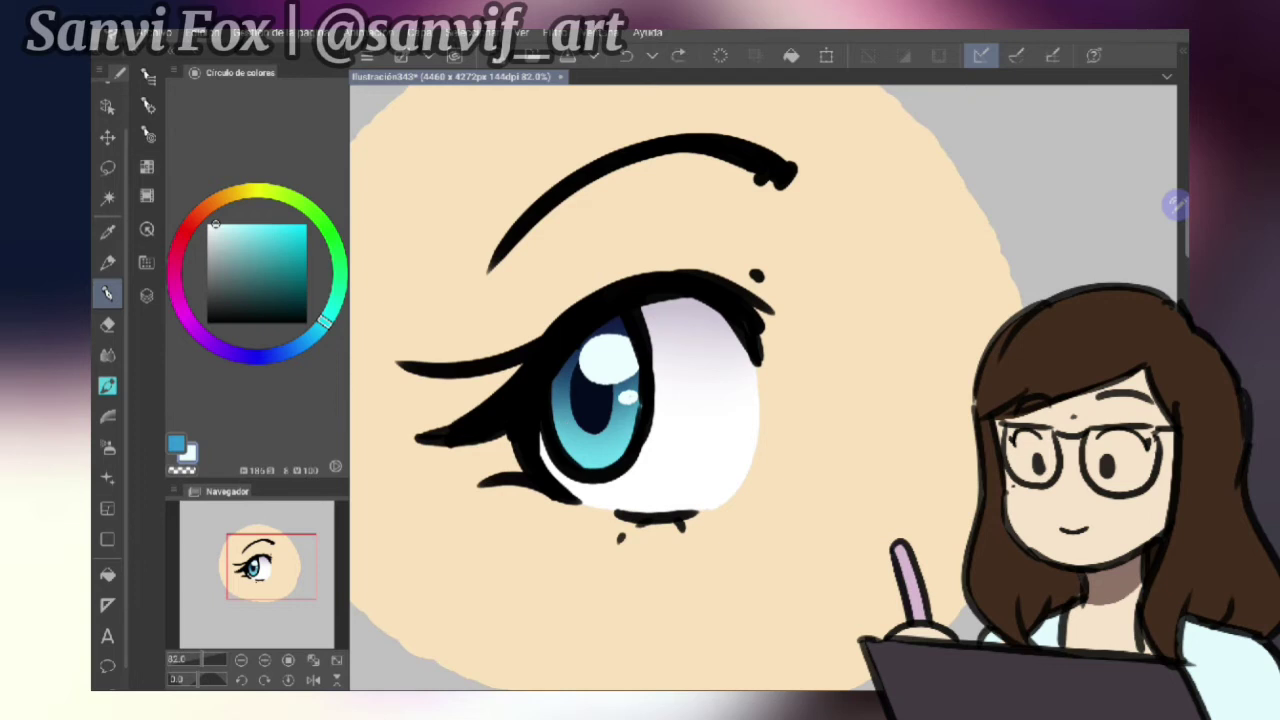
{"action": "key", "text": "ctrl+z"}
Paint the two oval shines on the upper iris and, on a new clipped layer, small light ovals around the iris's lower part
{"action": "mouse_move", "coordinate": [614, 344]}
{"action": "left_mouse_down"}
{"action": "mouse_move", "coordinate": [598, 362]}
{"action": "mouse_move", "coordinate": [618, 354]}
{"action": "left_mouse_up"}
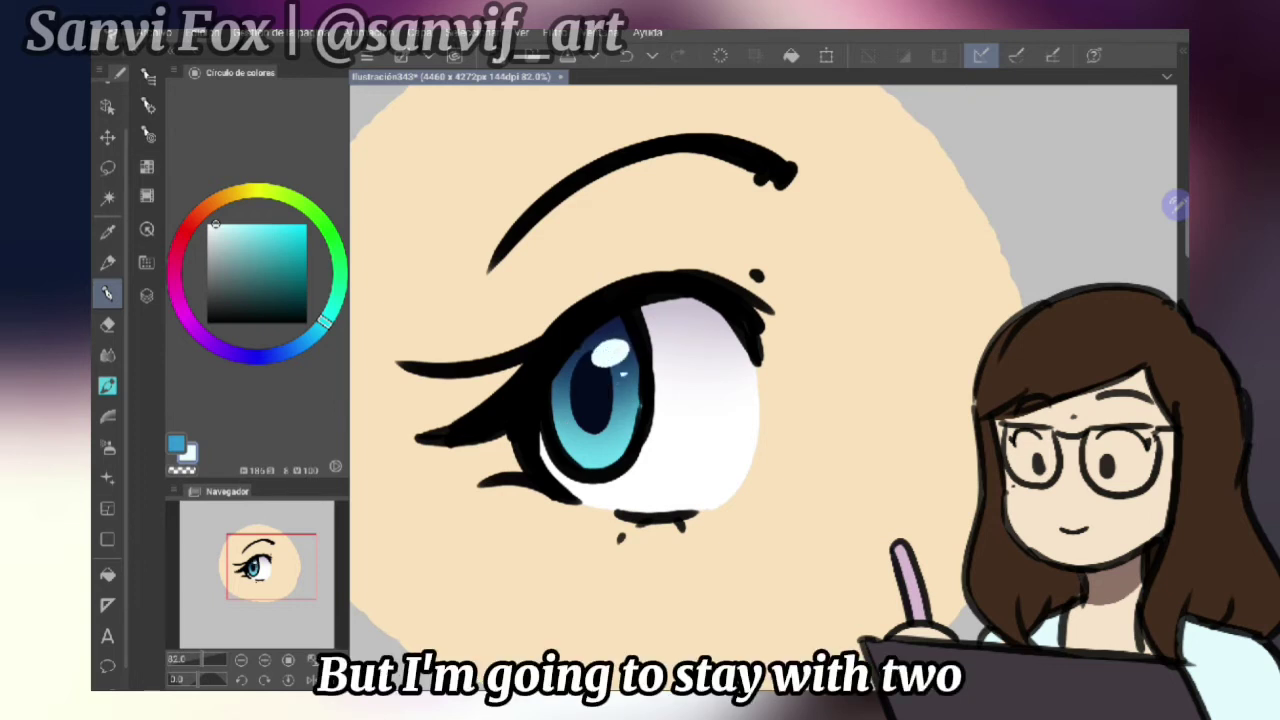
{"action": "left_click", "coordinate": [146, 296]}
{"action": "left_click", "coordinate": [144, 74]}
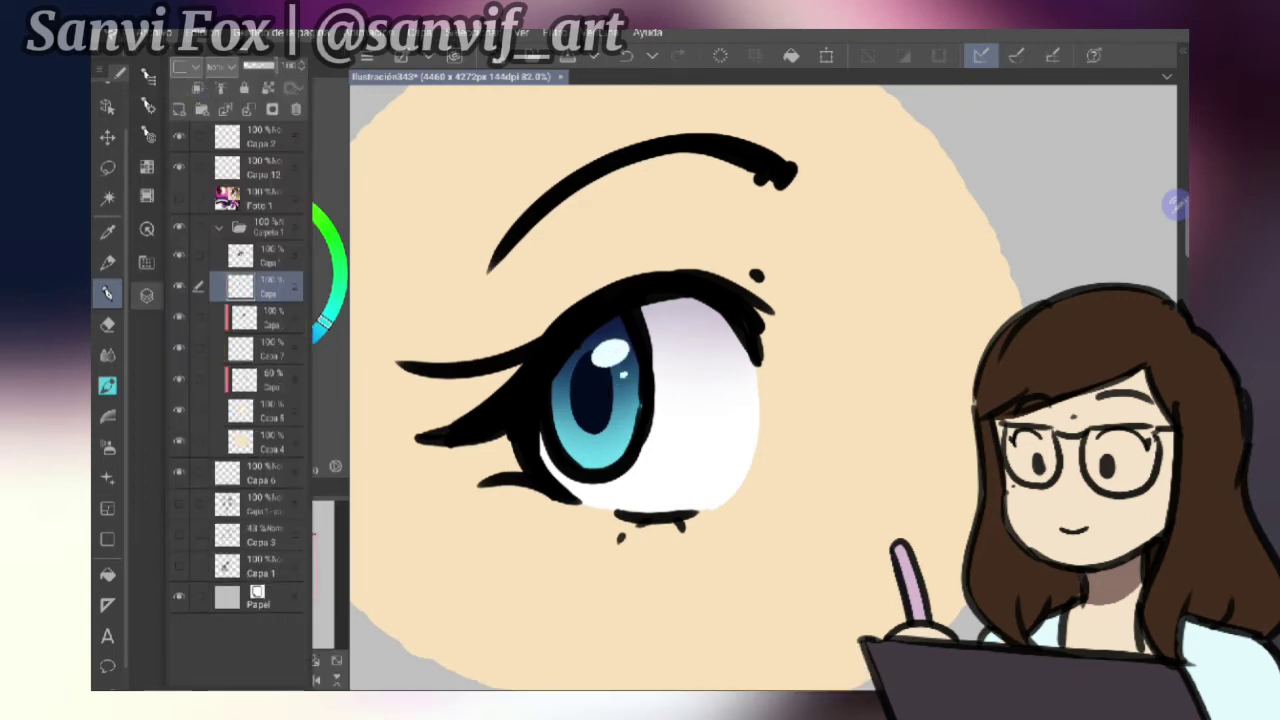
{"action": "scroll", "coordinate": [550, 433], "scroll_direction": "up", "scroll_amount": 3}
{"action": "mouse_move", "coordinate": [625, 455]}
{"action": "left_mouse_down"}
{"action": "mouse_move", "coordinate": [624, 470]}
{"action": "mouse_move", "coordinate": [660, 460]}
{"action": "left_mouse_up"}
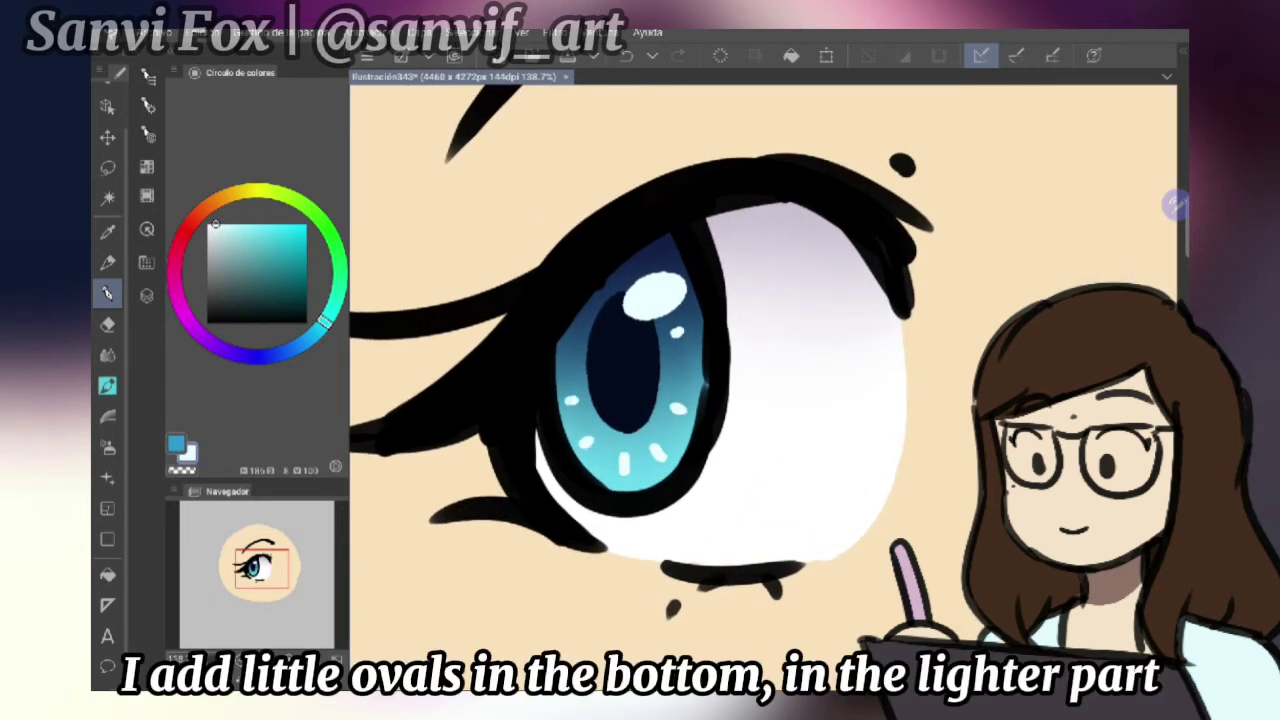
Set the blending mode of the small ovals' layer to Añadir (brillo) and lower its opacity to about 23%
{"action": "left_click", "coordinate": [146, 296]}
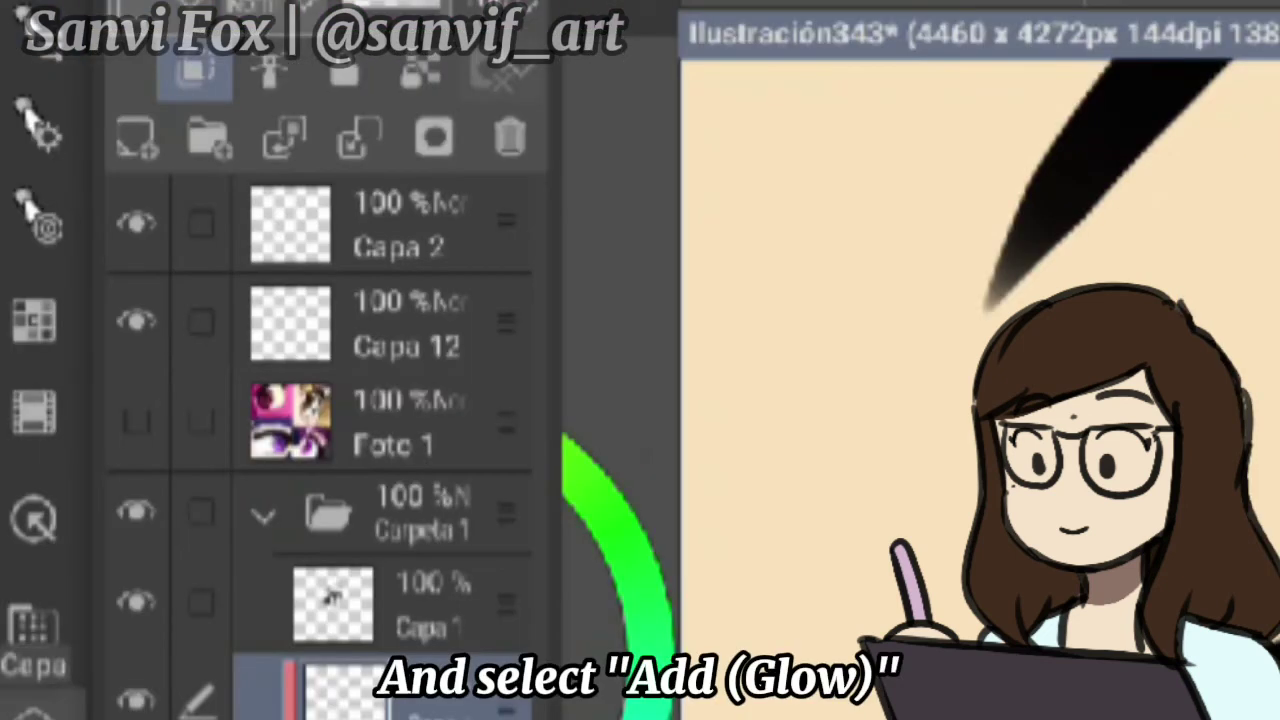
{"action": "left_click", "coordinate": [228, 75]}
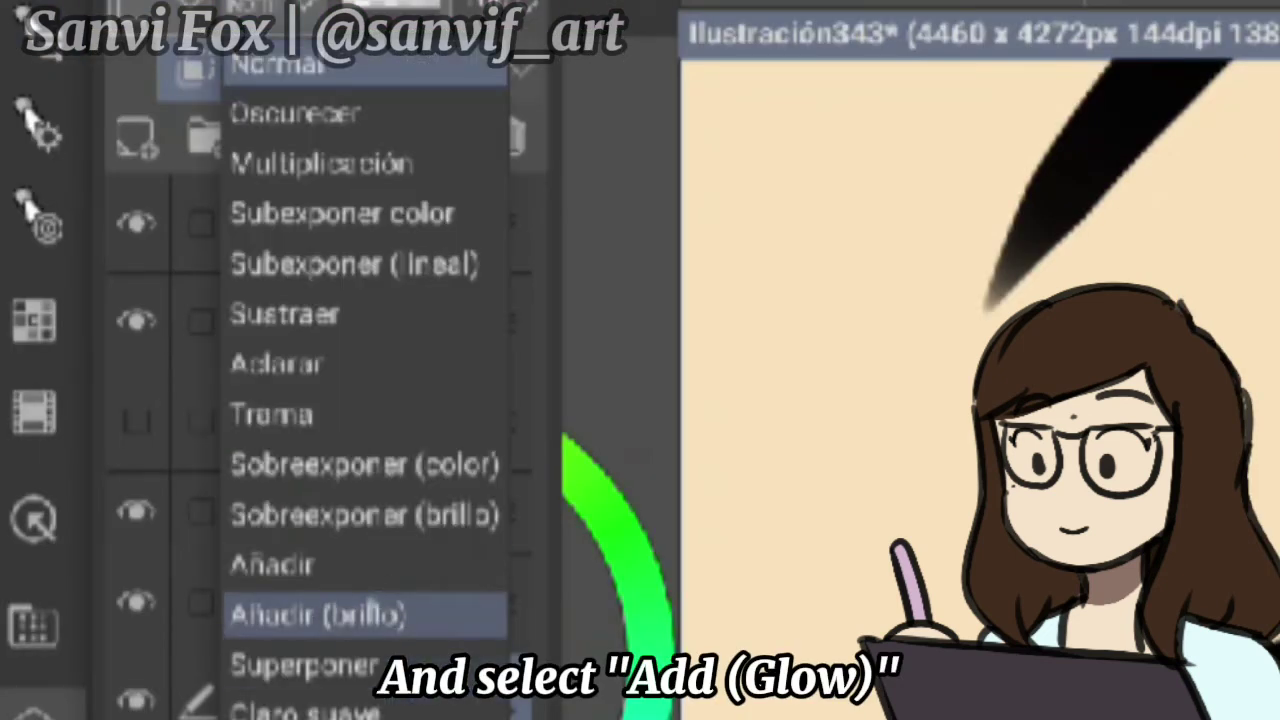
{"action": "left_click", "coordinate": [362, 612]}
{"action": "left_click_drag", "start_coordinate": [280, 65], "coordinate": [255, 65]}
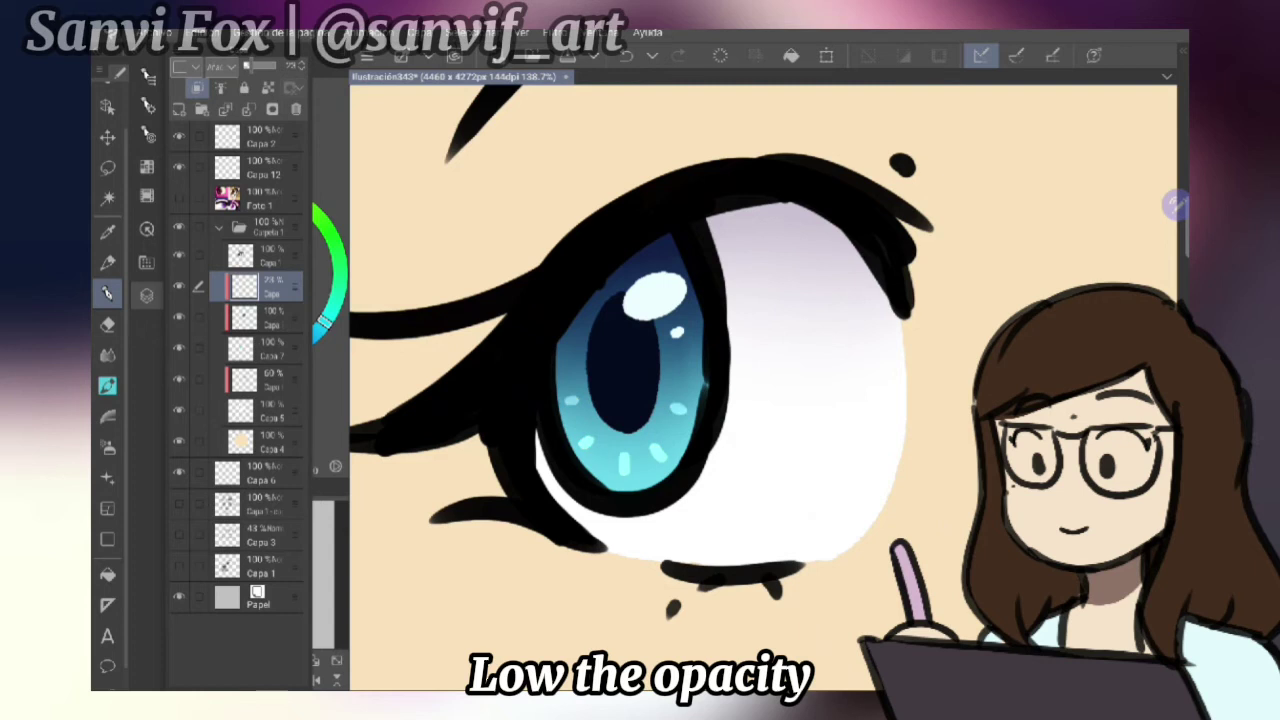
Paint a light arch across the lower iris on a new clipped layer, set to Sobreexponer (brillo) at 15% opacity
{"action": "key", "text": "ctrl+shift+n"}
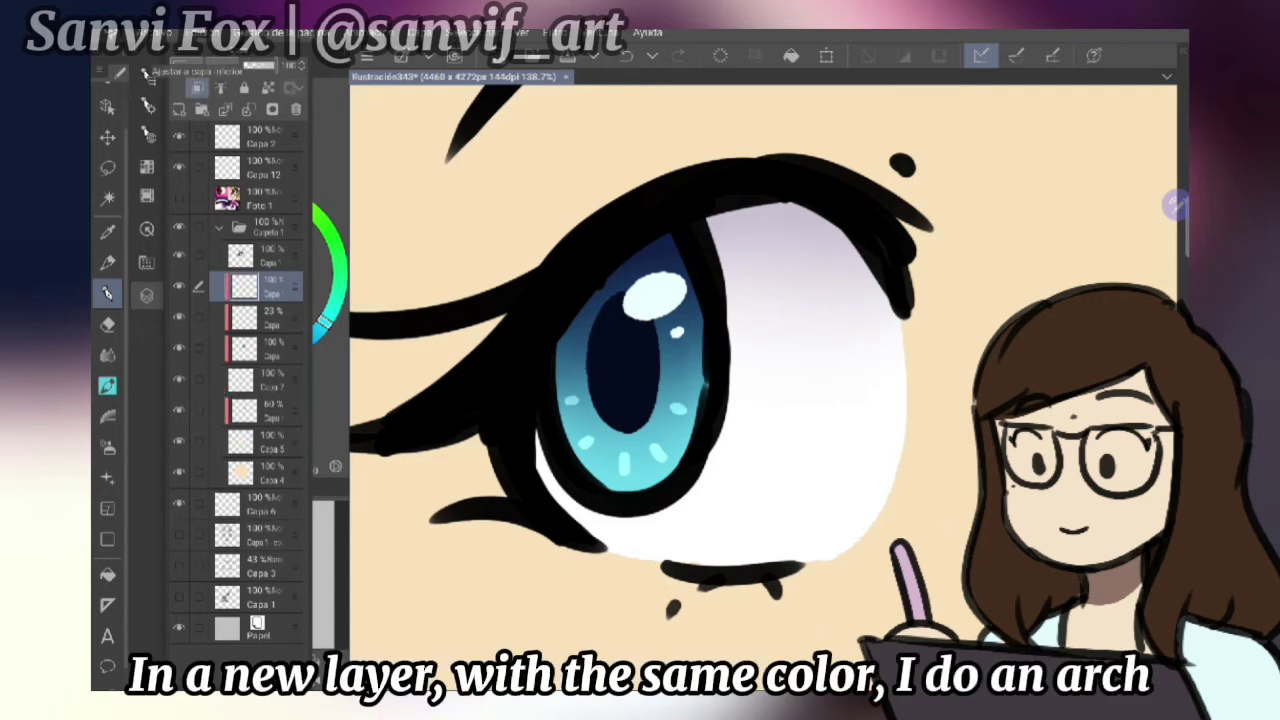
{"action": "left_click", "coordinate": [262, 317]}
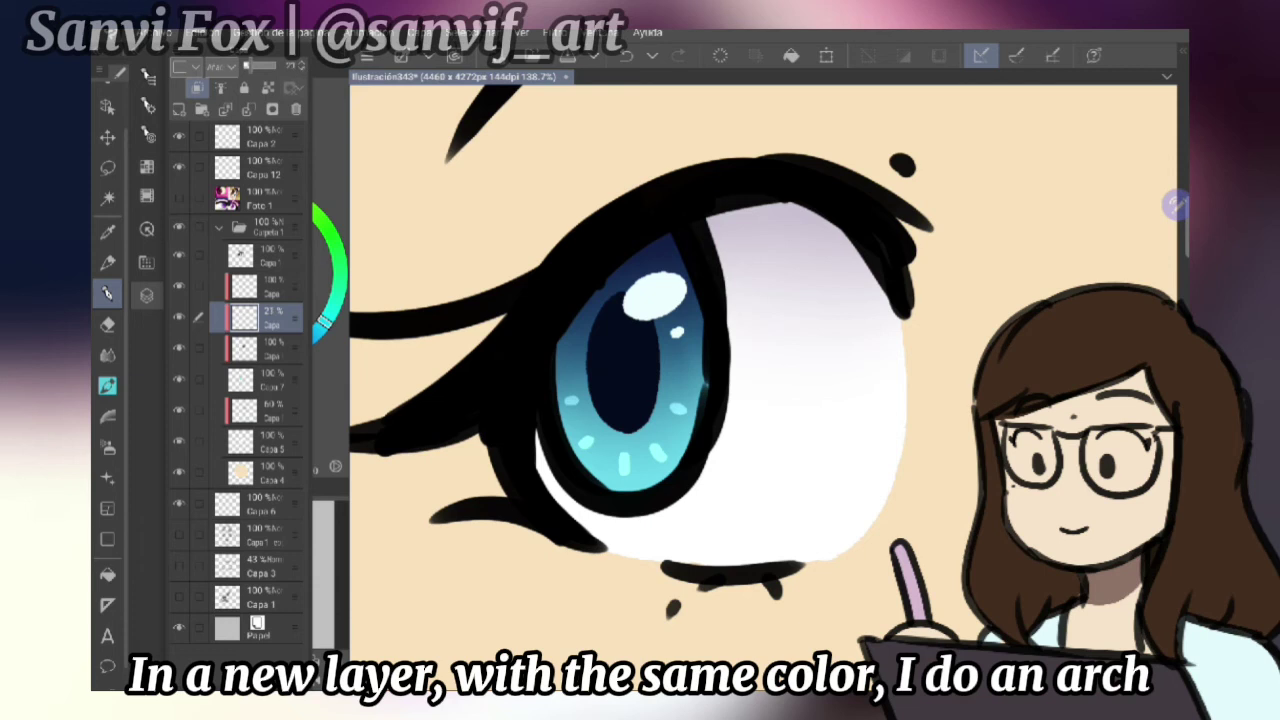
{"action": "left_click", "coordinate": [146, 295]}
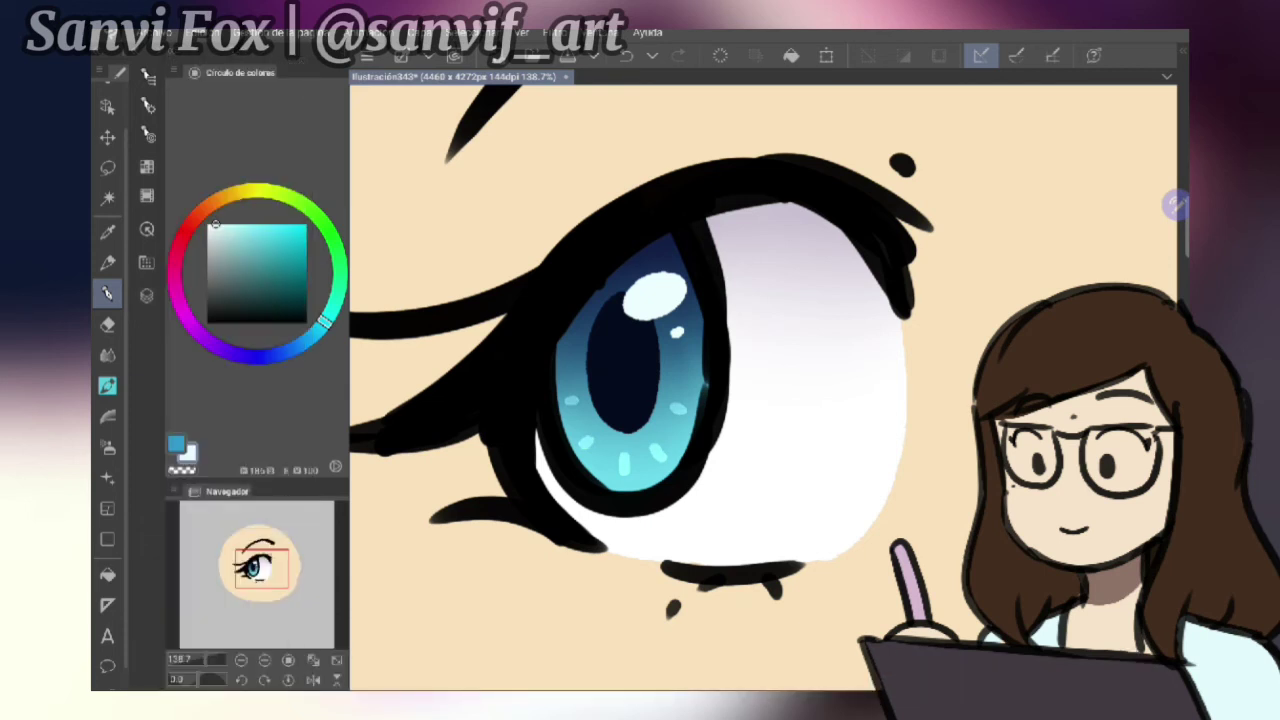
{"action": "mouse_move", "coordinate": [575, 450]}
{"action": "left_mouse_down"}
{"action": "mouse_move", "coordinate": [665, 455]}
{"action": "mouse_move", "coordinate": [630, 485]}
{"action": "mouse_move", "coordinate": [685, 440]}
{"action": "left_mouse_up"}
{"action": "left_click_drag", "start_coordinate": [564, 424], "coordinate": [690, 428]}
{"action": "key", "text": "ctrl+z"}
{"action": "left_click_drag", "start_coordinate": [564, 422], "coordinate": [682, 430]}
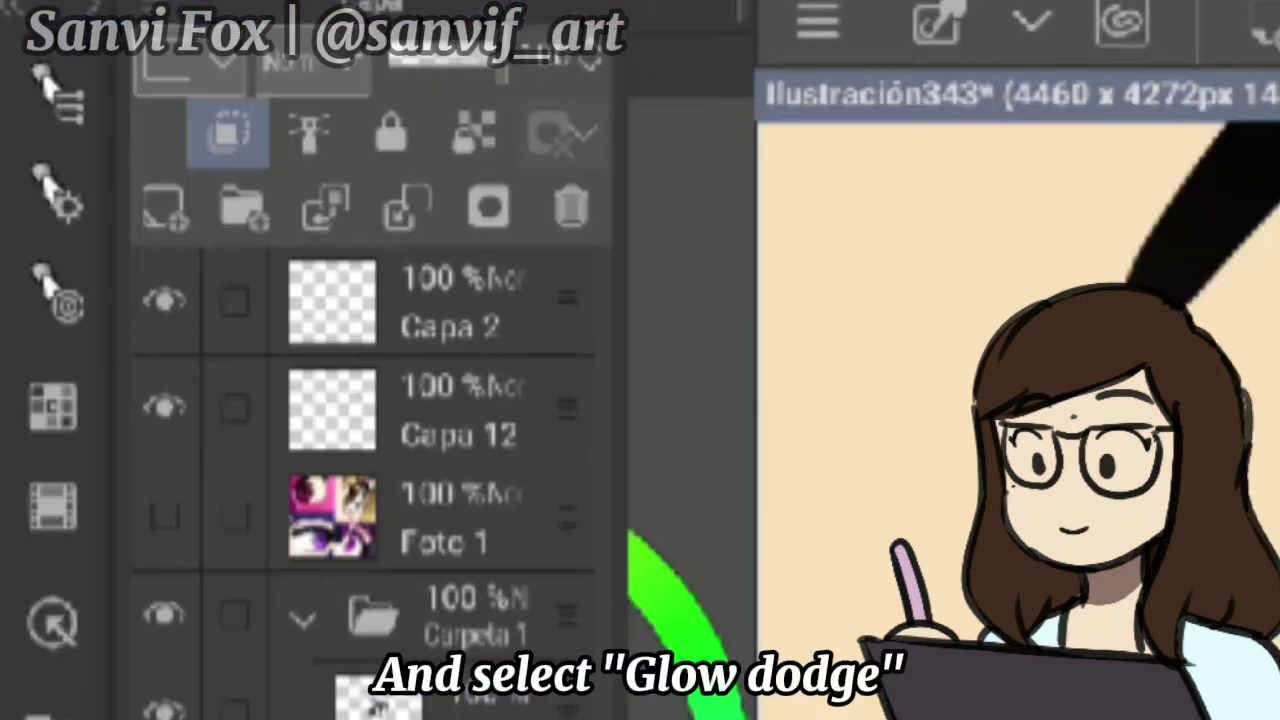
{"action": "left_click", "coordinate": [300, 62]}
{"action": "left_click", "coordinate": [412, 618]}
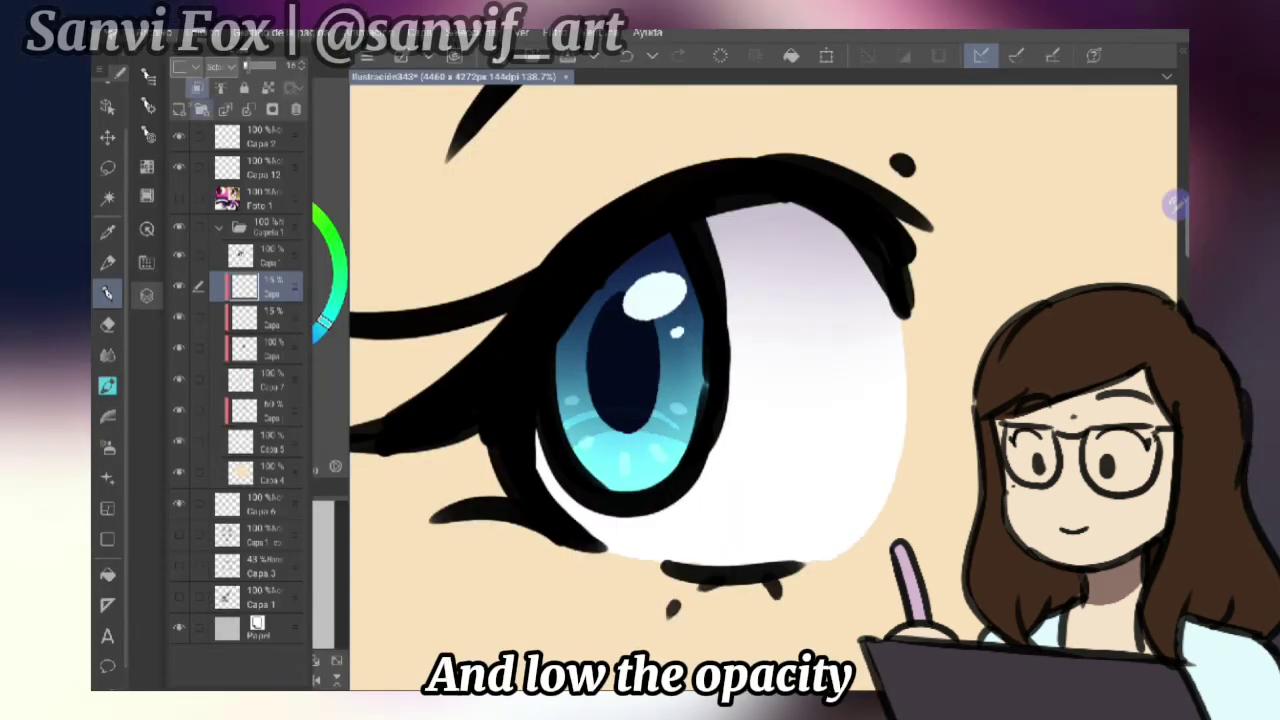
Airbrush the light cyan at size 150 over the iris's bottom on a new clipped layer, set to Añadir (brillo) at 20% opacity
{"action": "left_click", "coordinate": [148, 136]}
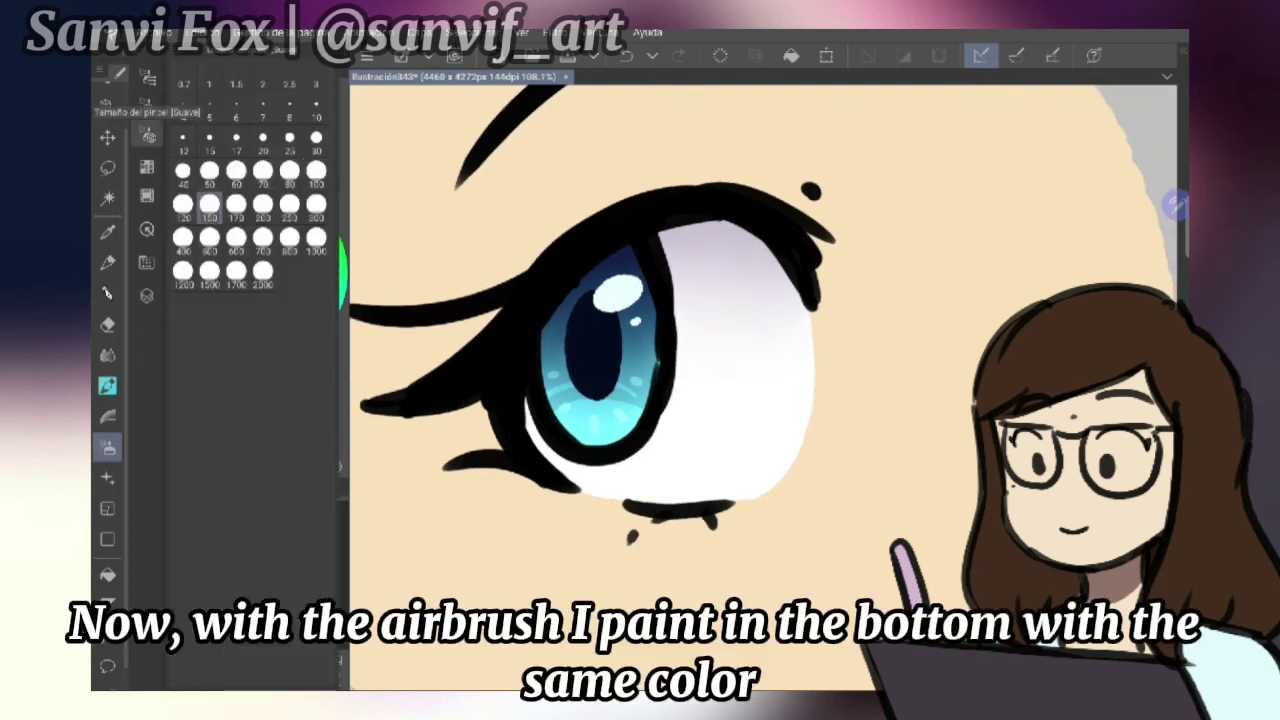
{"action": "left_click", "coordinate": [147, 106]}
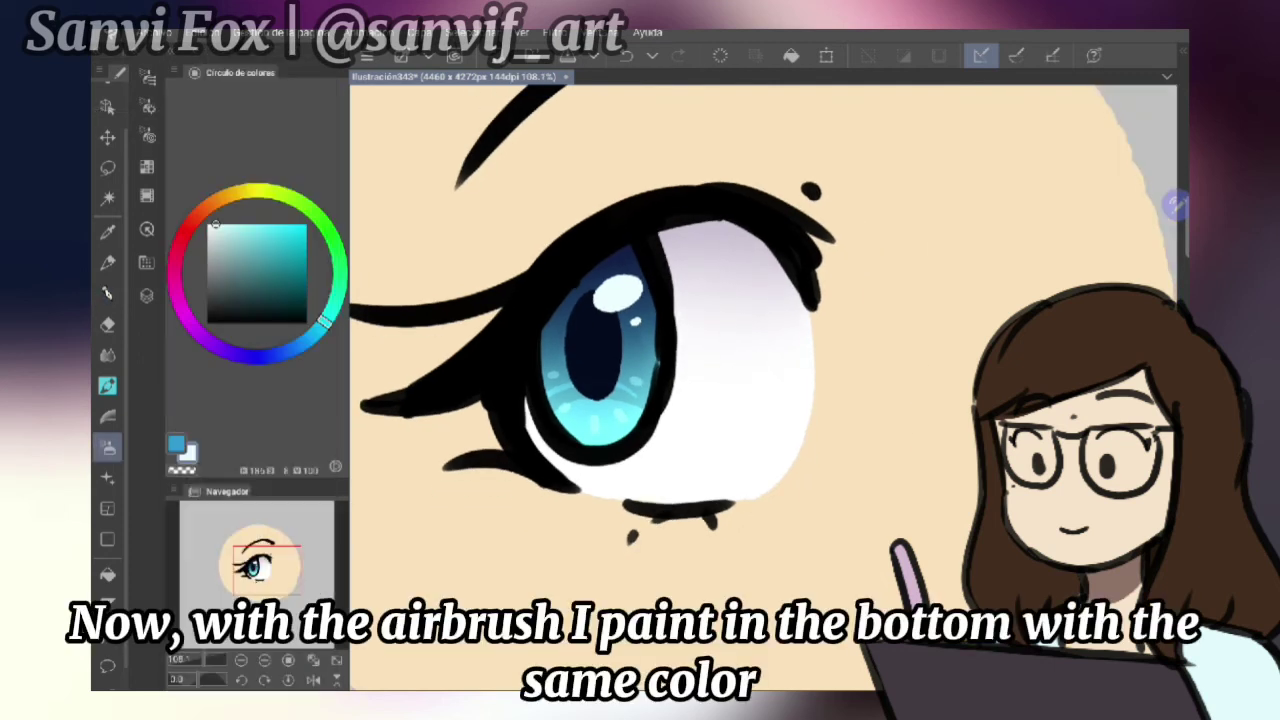
{"action": "left_click", "coordinate": [146, 295]}
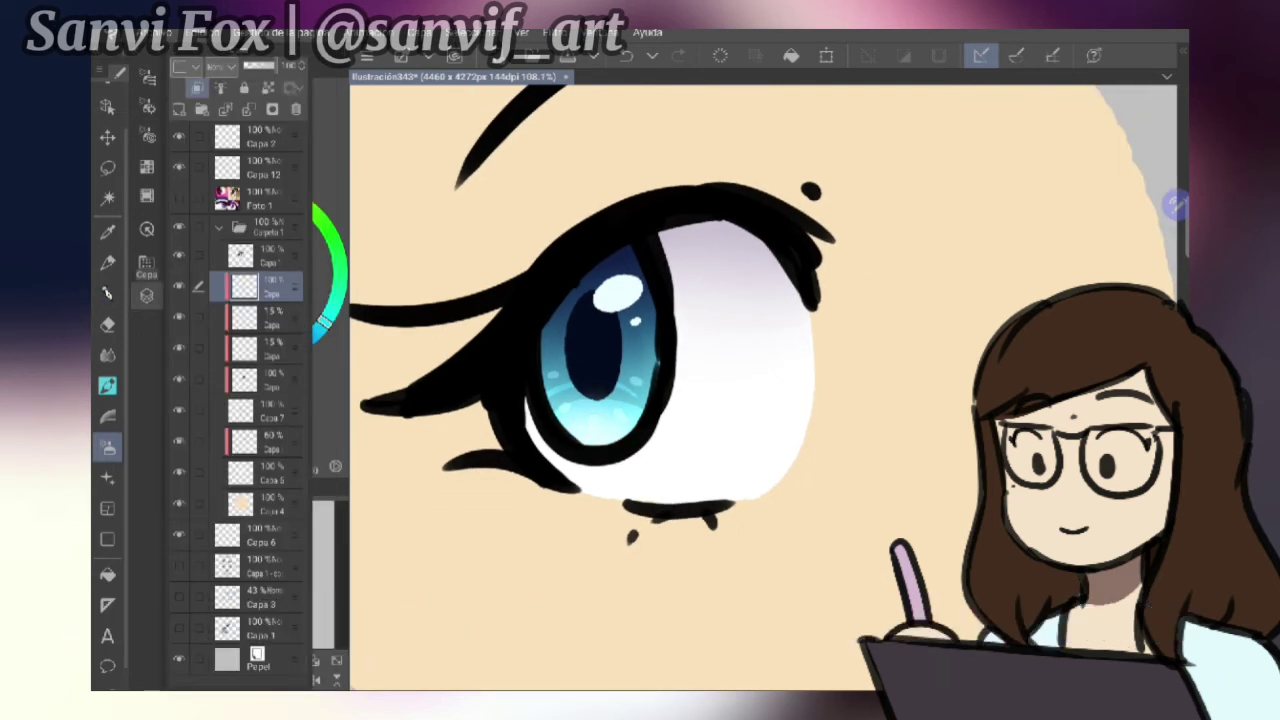
{"action": "left_click", "coordinate": [210, 66]}
{"action": "left_click", "coordinate": [236, 258]}
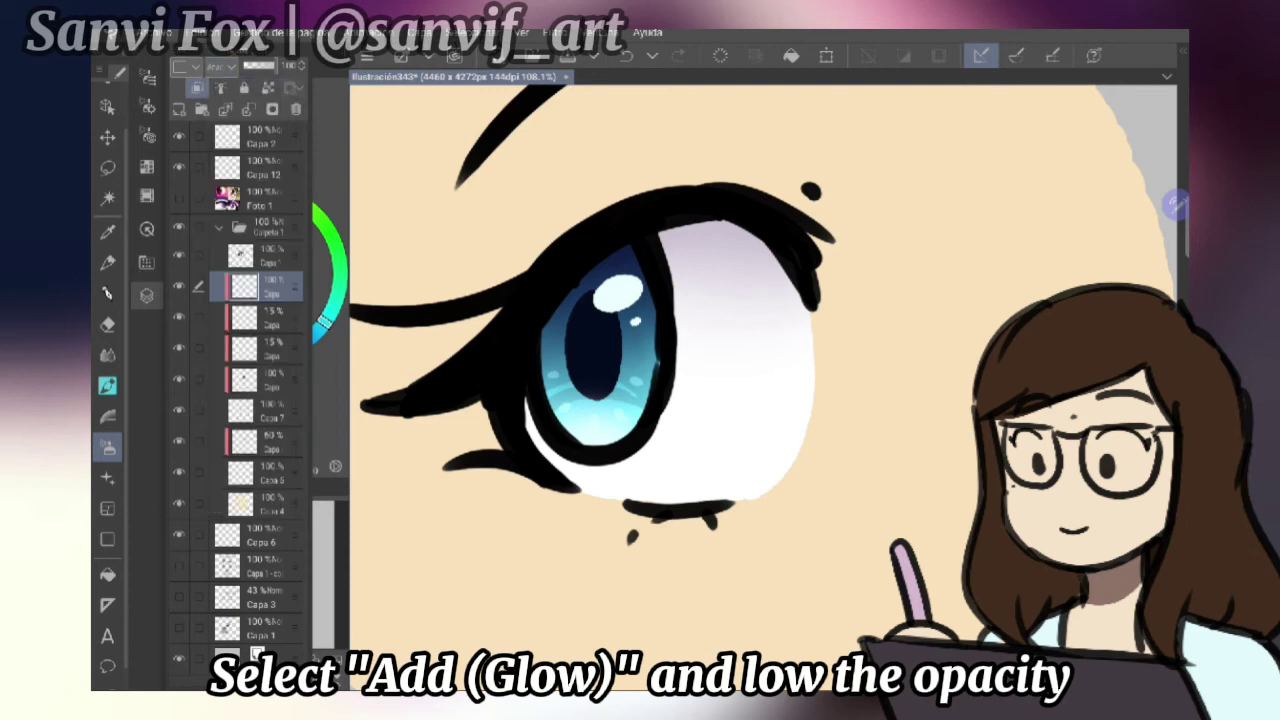
{"action": "left_click_drag", "start_coordinate": [278, 65], "coordinate": [260, 65]}
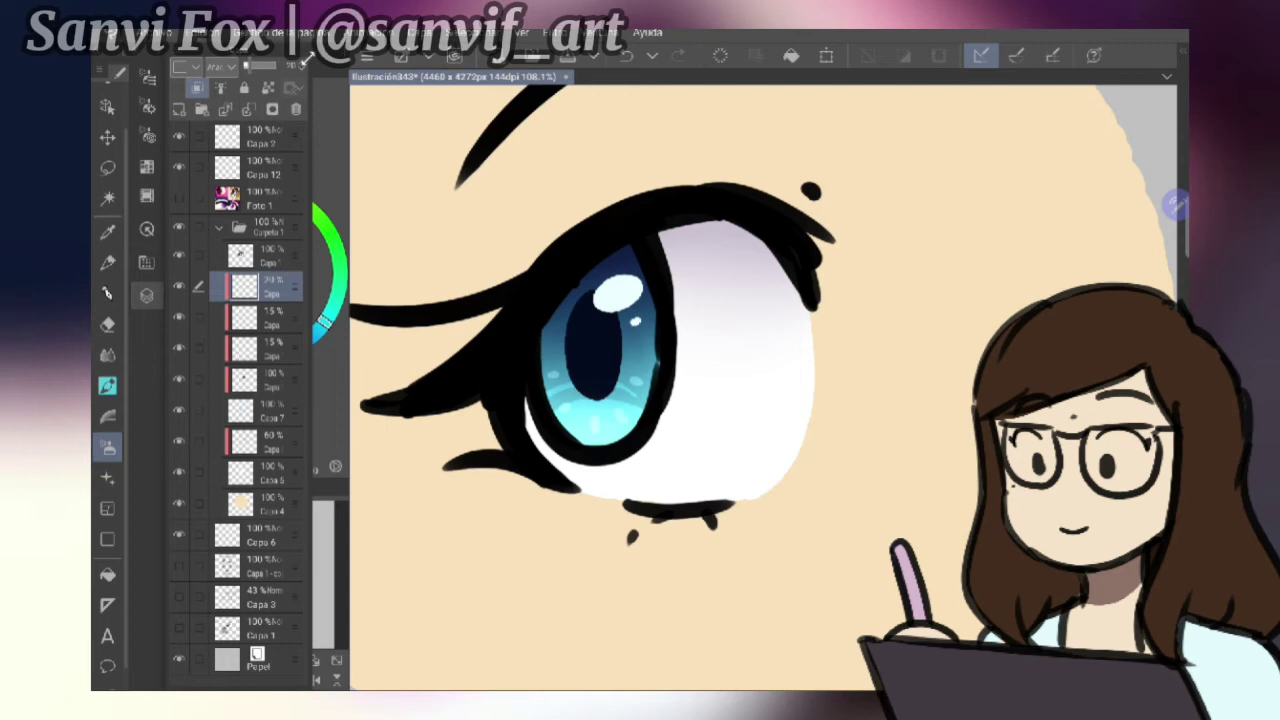
{"action": "key", "text": "F2"}
Select the skin layer Capa 4 and sample the skin color from the canvas
{"action": "scroll", "coordinate": [760, 380], "scroll_direction": "down", "scroll_amount": 5}
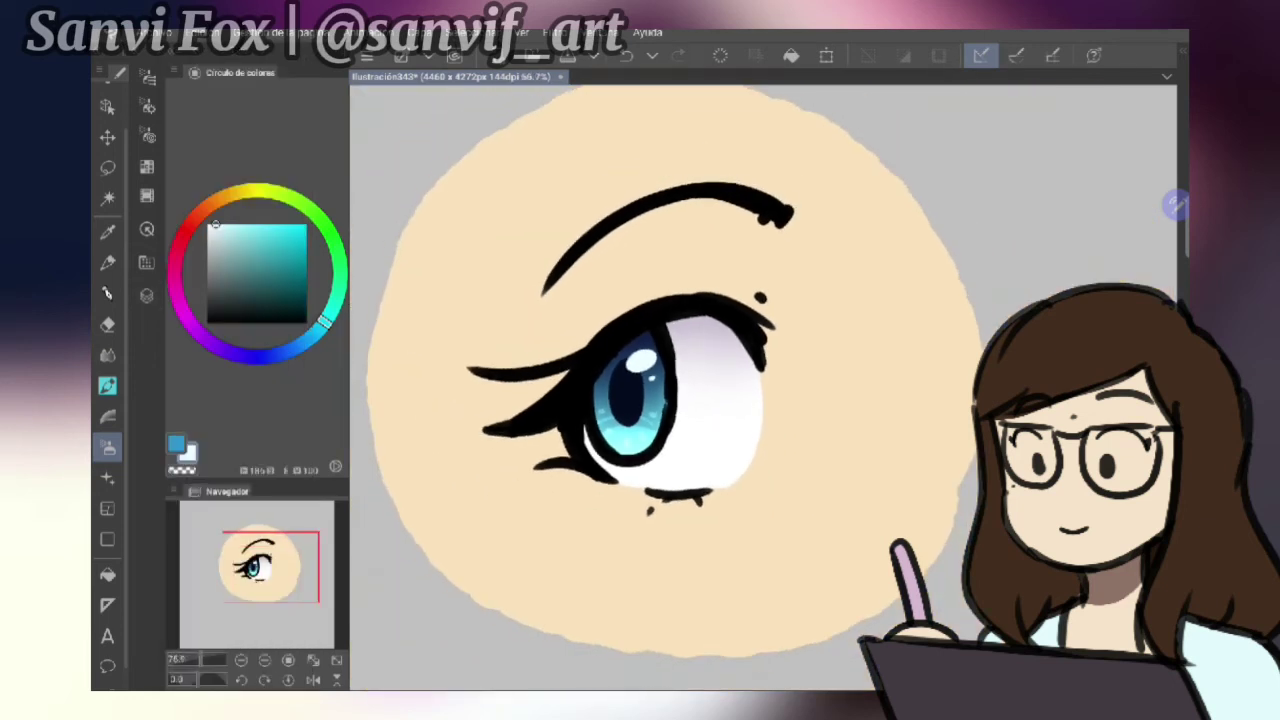
{"action": "scroll", "coordinate": [760, 380], "scroll_direction": "up", "scroll_amount": 1}
{"action": "key", "text": "F2"}
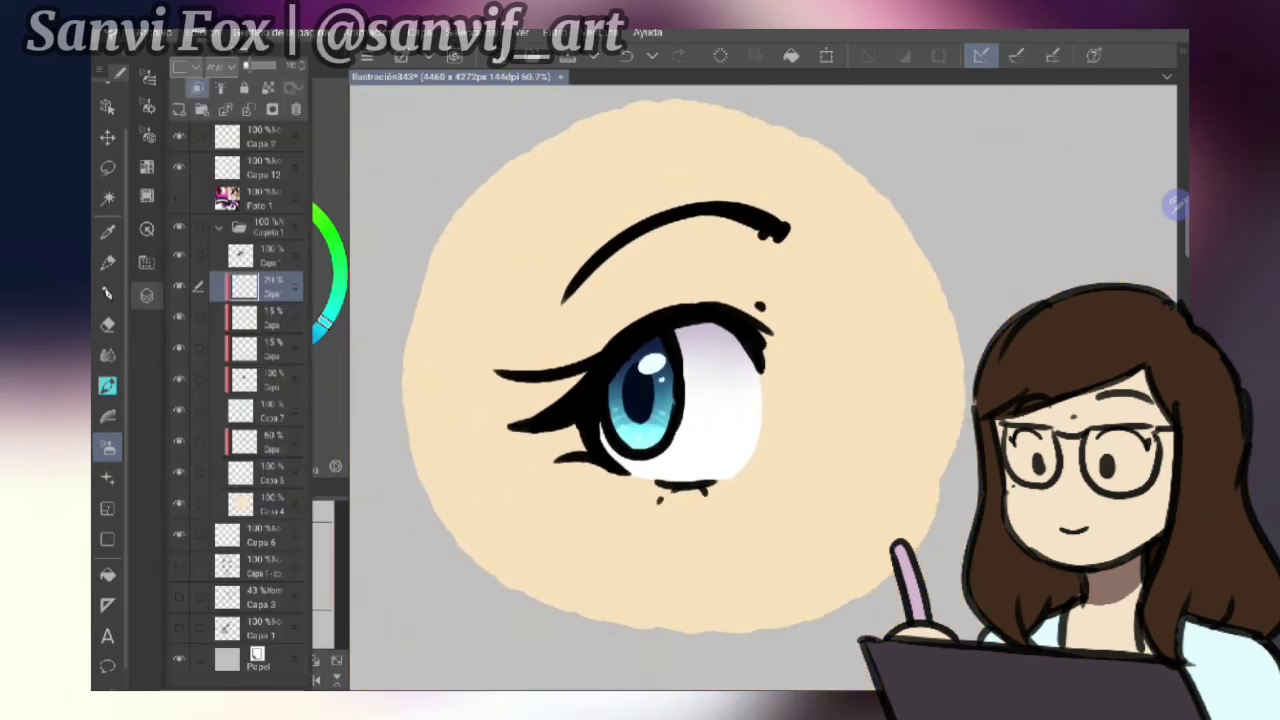
{"action": "left_click", "coordinate": [260, 503]}
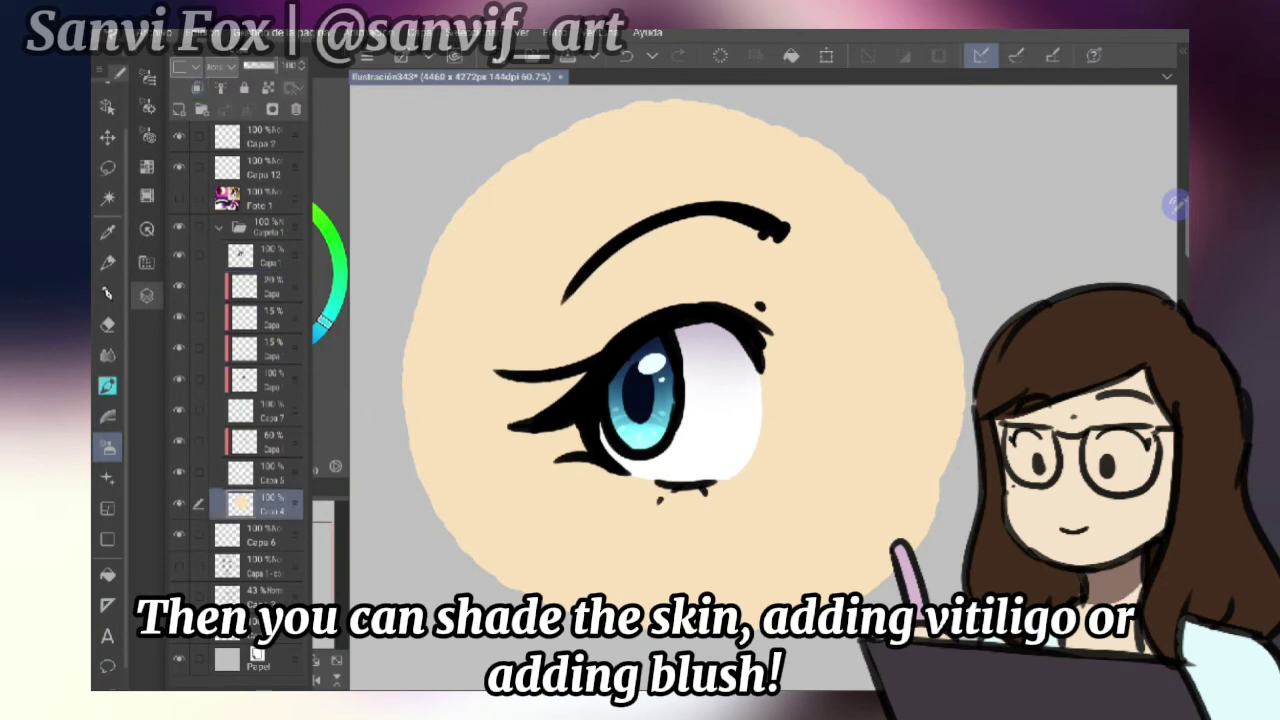
{"action": "key", "text": "F2"}
{"action": "key", "text": "i"}
{"action": "left_click", "coordinate": [914, 398]}
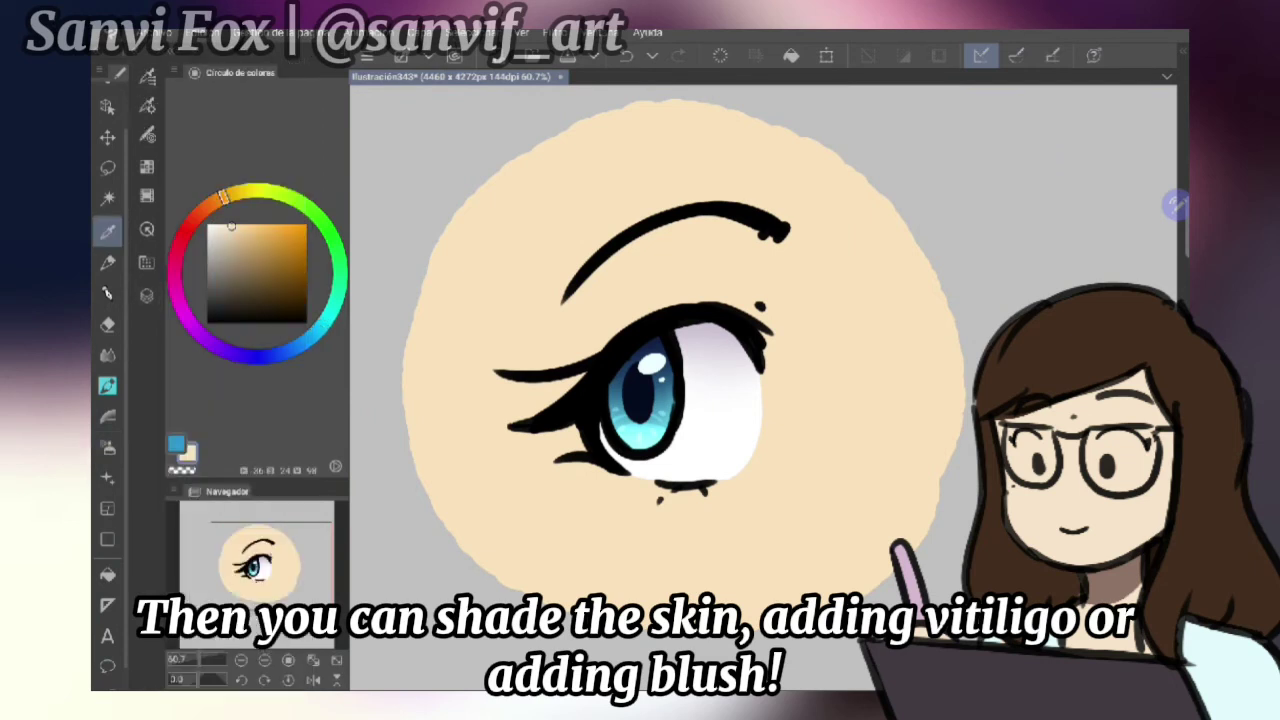
Paint a brown spot (hue 25, saturation 49, value 68) above the mole on a layer clipped to the skin, at 52% opacity
{"action": "key", "text": "b"}
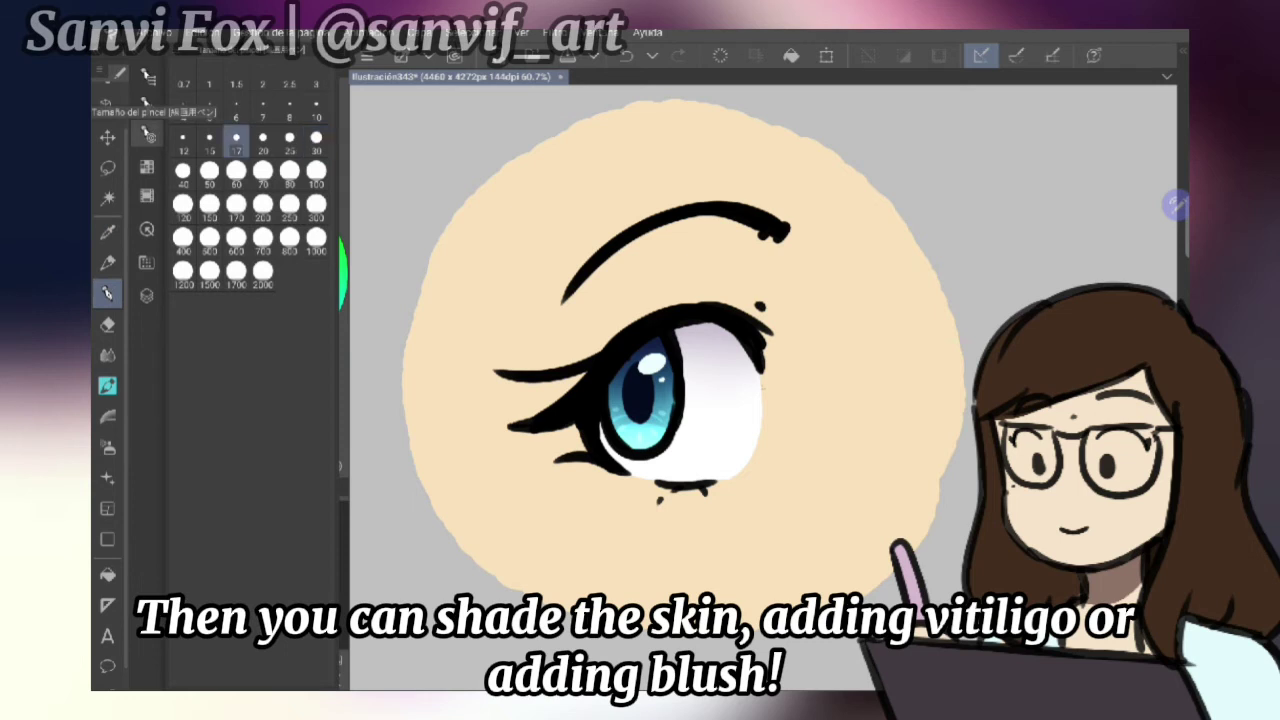
{"action": "left_click", "coordinate": [760, 302]}
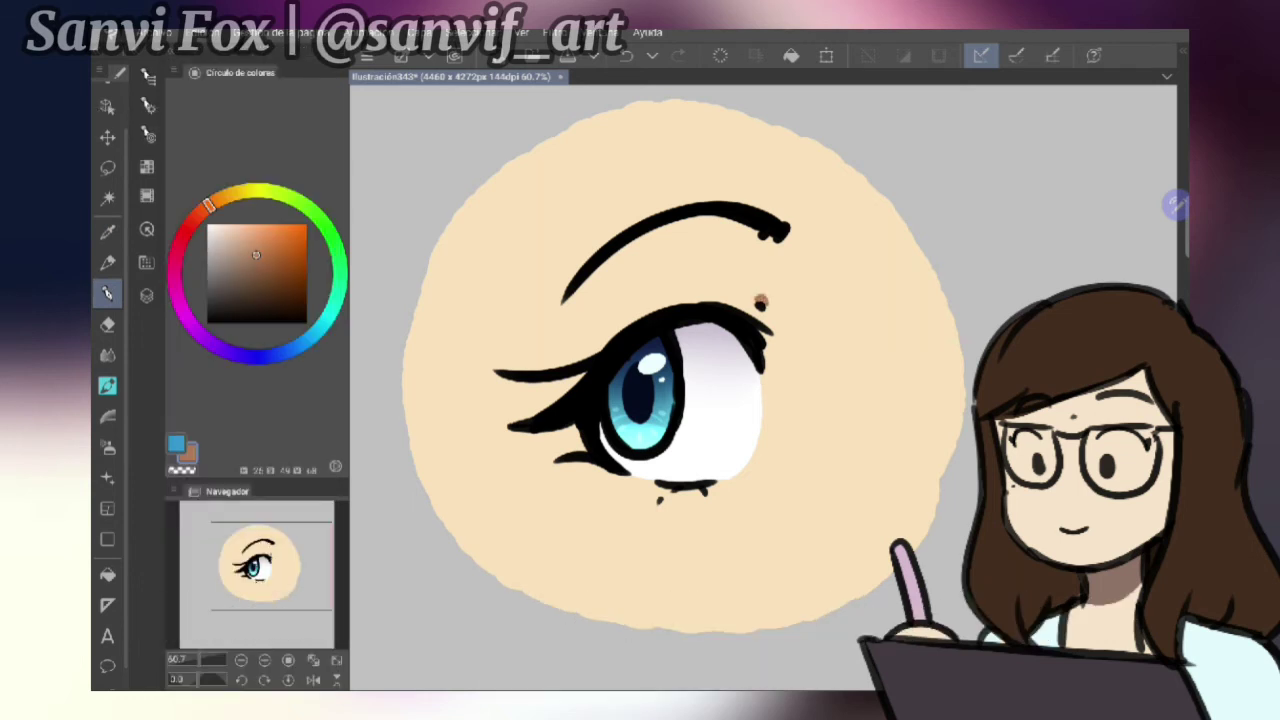
{"action": "scroll", "coordinate": [679, 365], "scroll_direction": "down", "scroll_amount": 1}
{"action": "left_click_drag", "start_coordinate": [278, 65], "coordinate": [257, 65]}
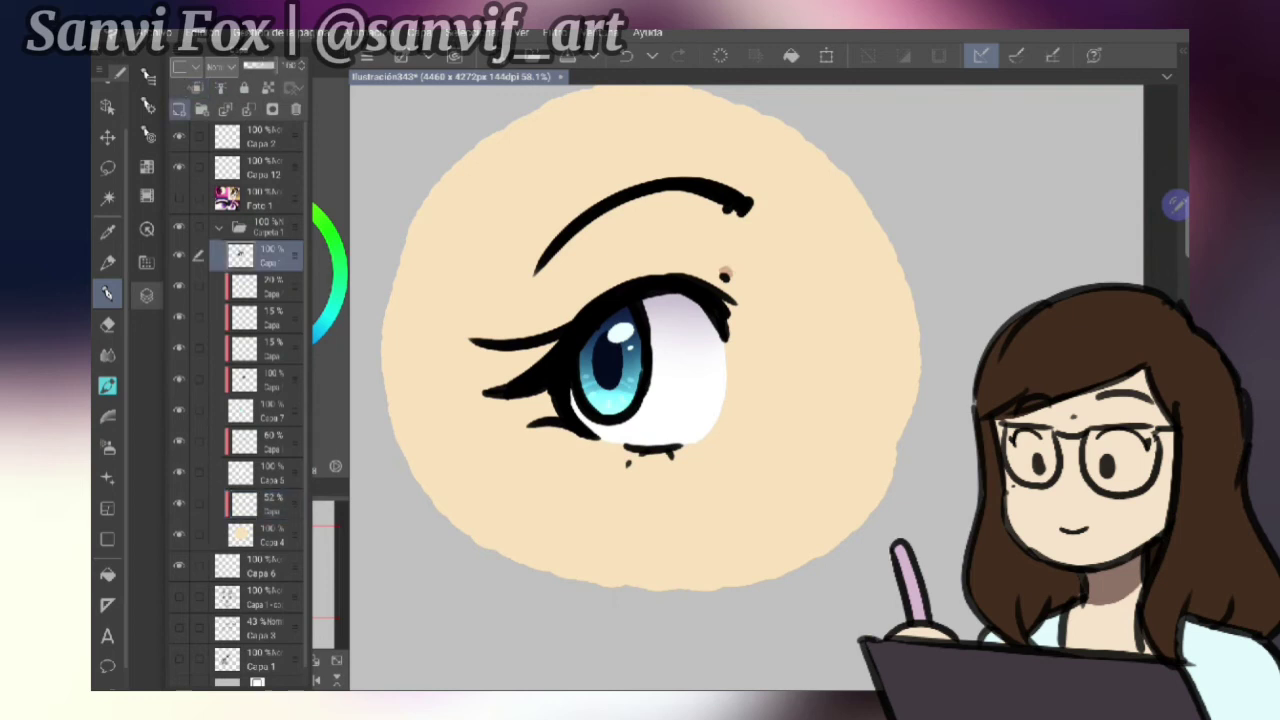
Set the pen size to 30, sample the iris's light cyan and adjust it to hue 185, saturation 53, value 78
{"action": "left_click", "coordinate": [147, 133]}
{"action": "left_click", "coordinate": [289, 137]}
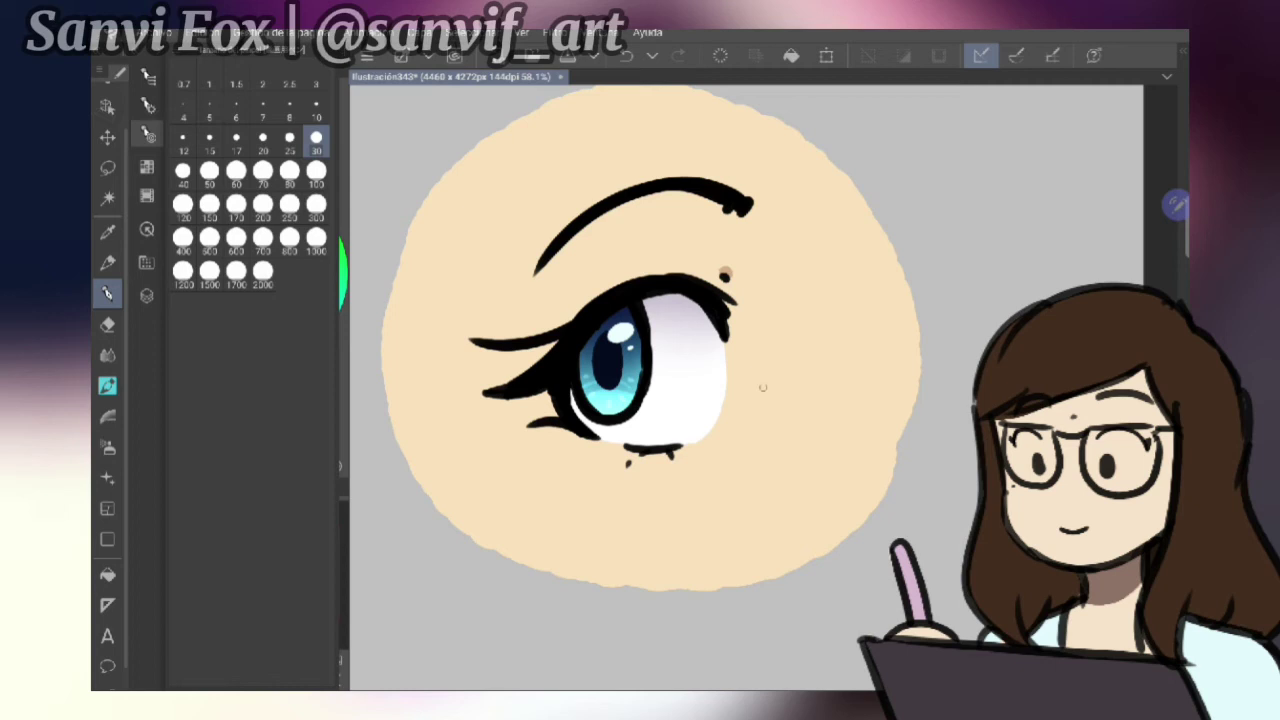
{"action": "left_click", "coordinate": [147, 73]}
{"action": "scroll", "coordinate": [600, 358], "scroll_direction": "up", "scroll_amount": 2}
{"action": "scroll", "coordinate": [645, 296], "scroll_direction": "up", "scroll_amount": 1}
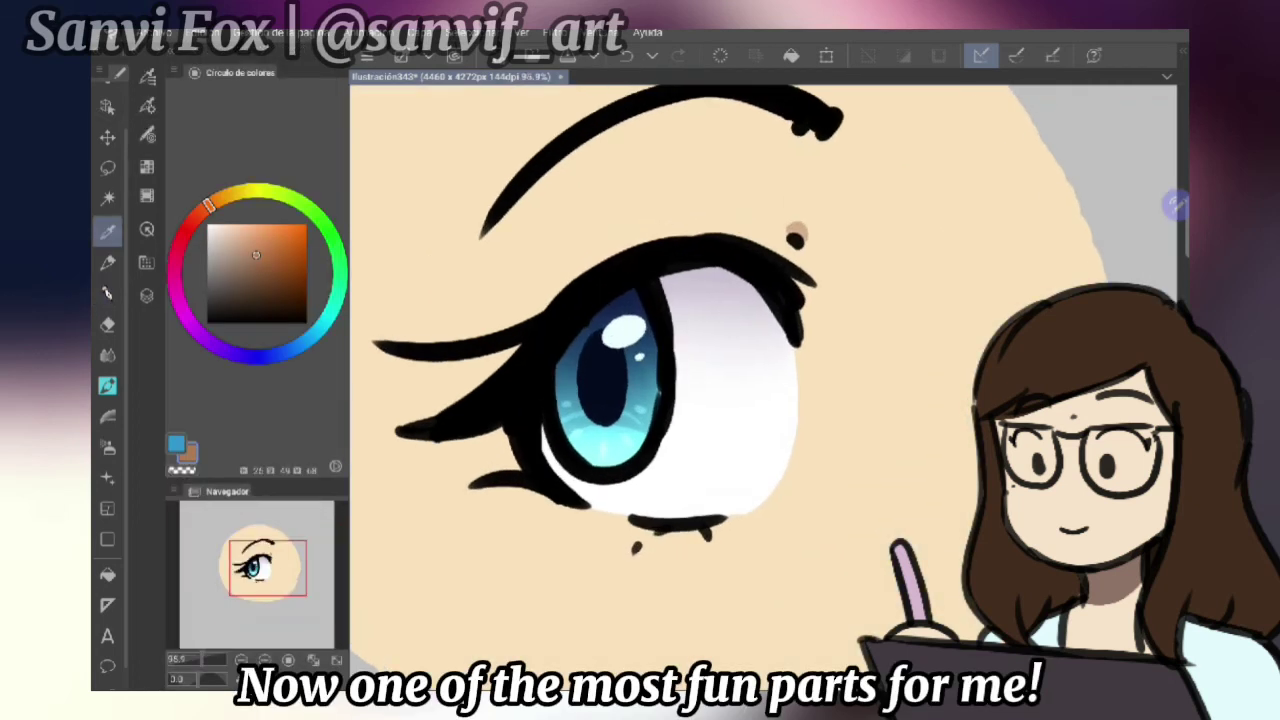
{"action": "left_click", "coordinate": [619, 446], "text": "alt"}
{"action": "left_click", "coordinate": [259, 245]}
{"action": "left_click", "coordinate": [322, 325]}
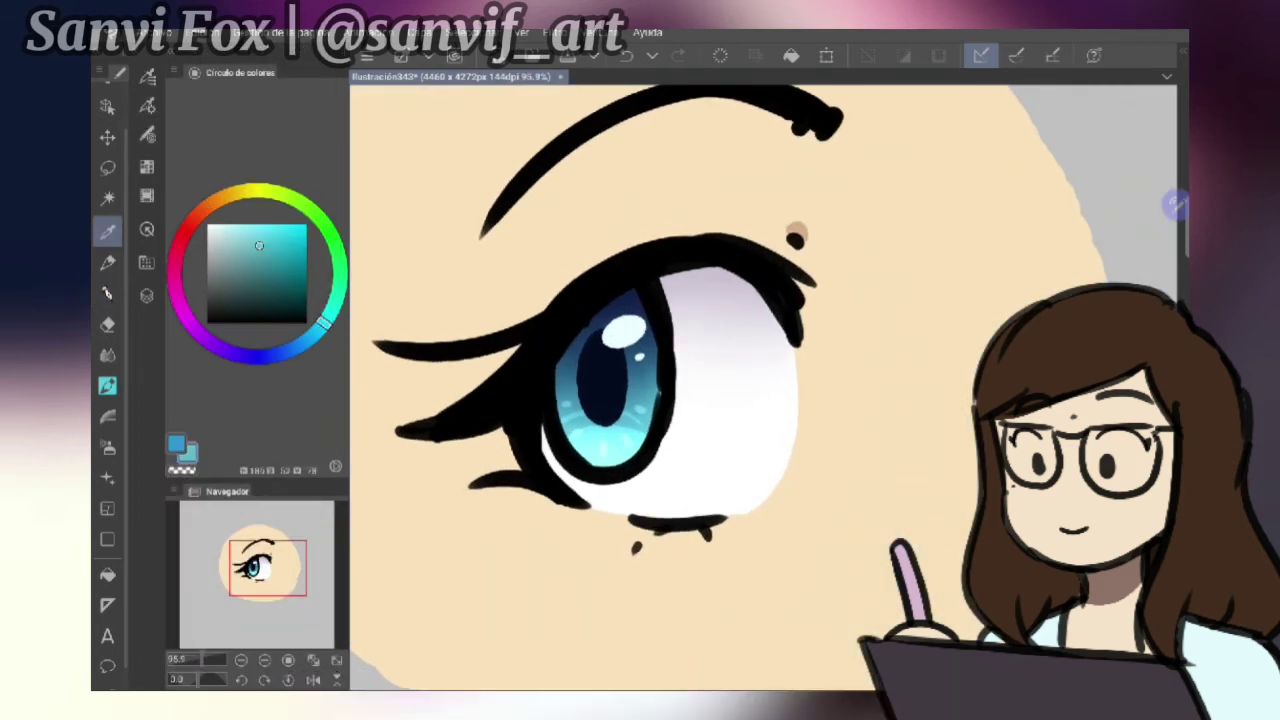
Recolor the iris outline light cyan with the pen on the layer clipped to the line art, undoing unwanted strokes
{"action": "left_click", "coordinate": [107, 293]}
{"action": "left_click_drag", "start_coordinate": [632, 466], "coordinate": [668, 378]}
{"action": "left_click_drag", "start_coordinate": [580, 480], "coordinate": [550, 376]}
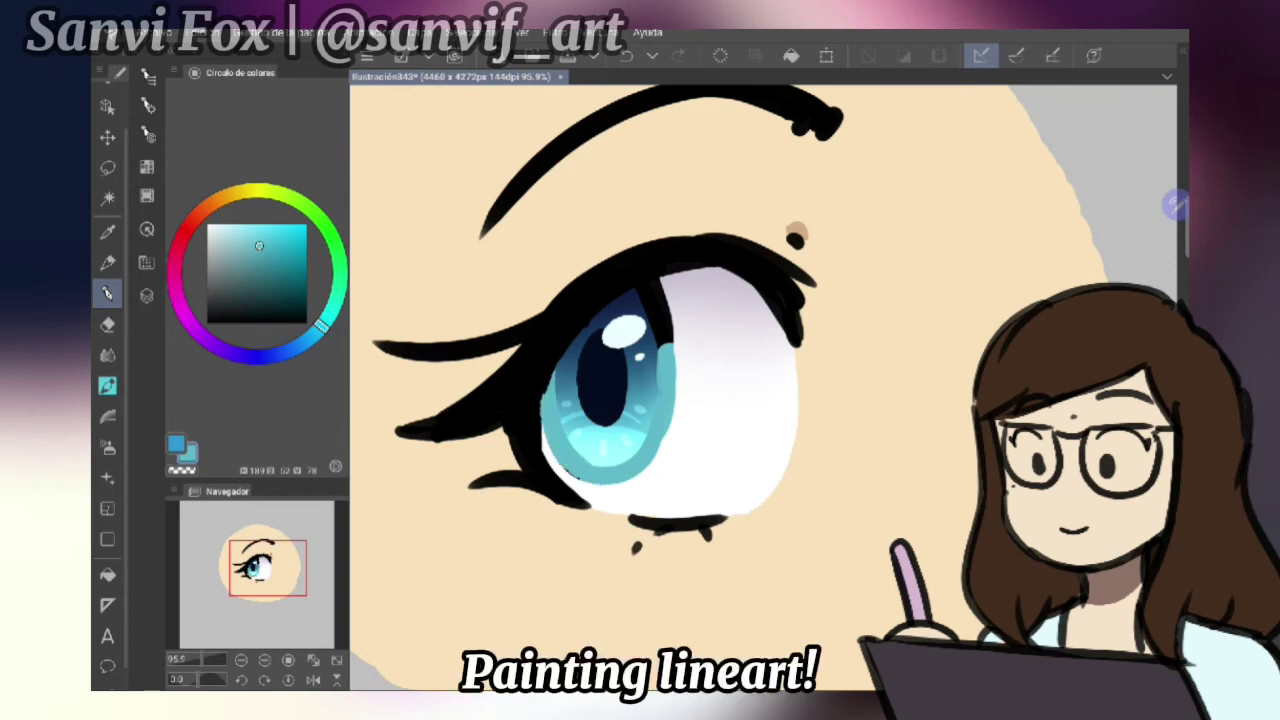
{"action": "key", "text": "ctrl+z"}
{"action": "scroll", "coordinate": [690, 400], "scroll_direction": "up", "scroll_amount": 2}
{"action": "key", "text": "ctrl+z"}
{"action": "mouse_move", "coordinate": [641, 249]}
{"action": "left_mouse_down"}
{"action": "mouse_move", "coordinate": [628, 222]}
{"action": "mouse_move", "coordinate": [662, 290]}
{"action": "mouse_move", "coordinate": [618, 214]}
{"action": "left_mouse_up"}
{"action": "scroll", "coordinate": [690, 400], "scroll_direction": "down", "scroll_amount": 2}
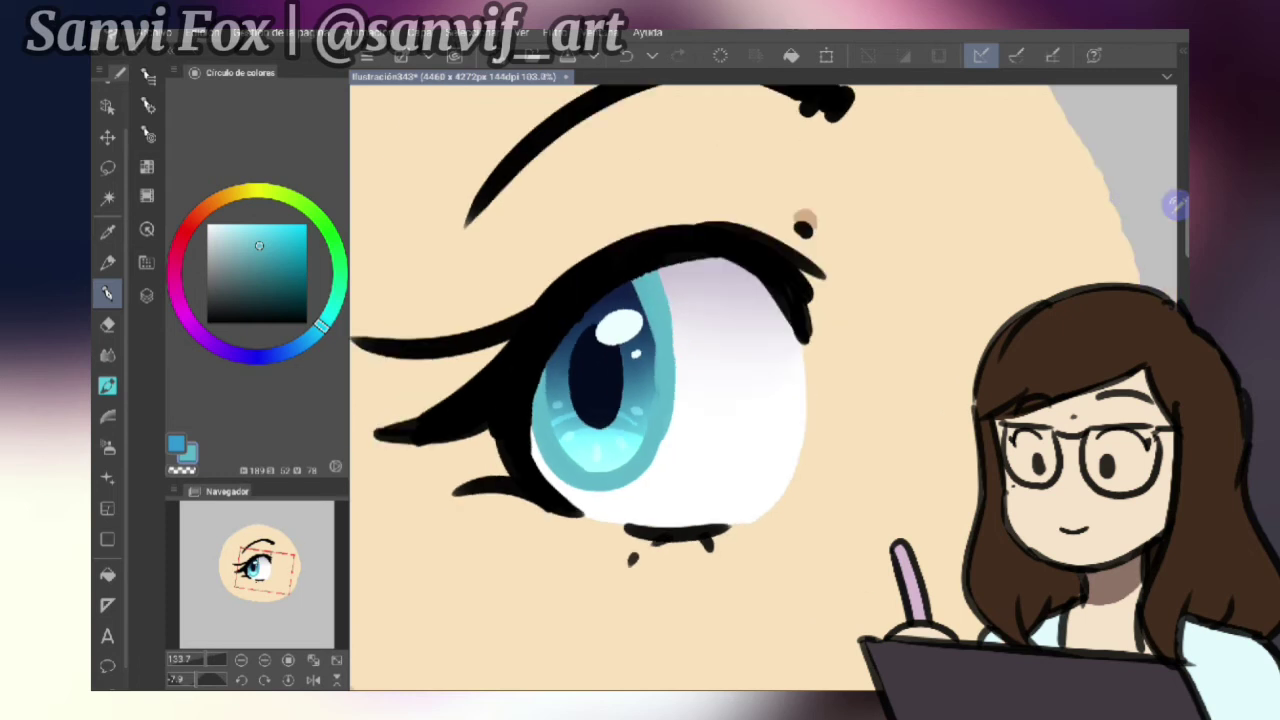
Add another clipped layer above the cyan outline color and sample the iris's dark blue, adjusting it to hue 229, saturation 77, value 14
{"action": "key", "text": "F7"}
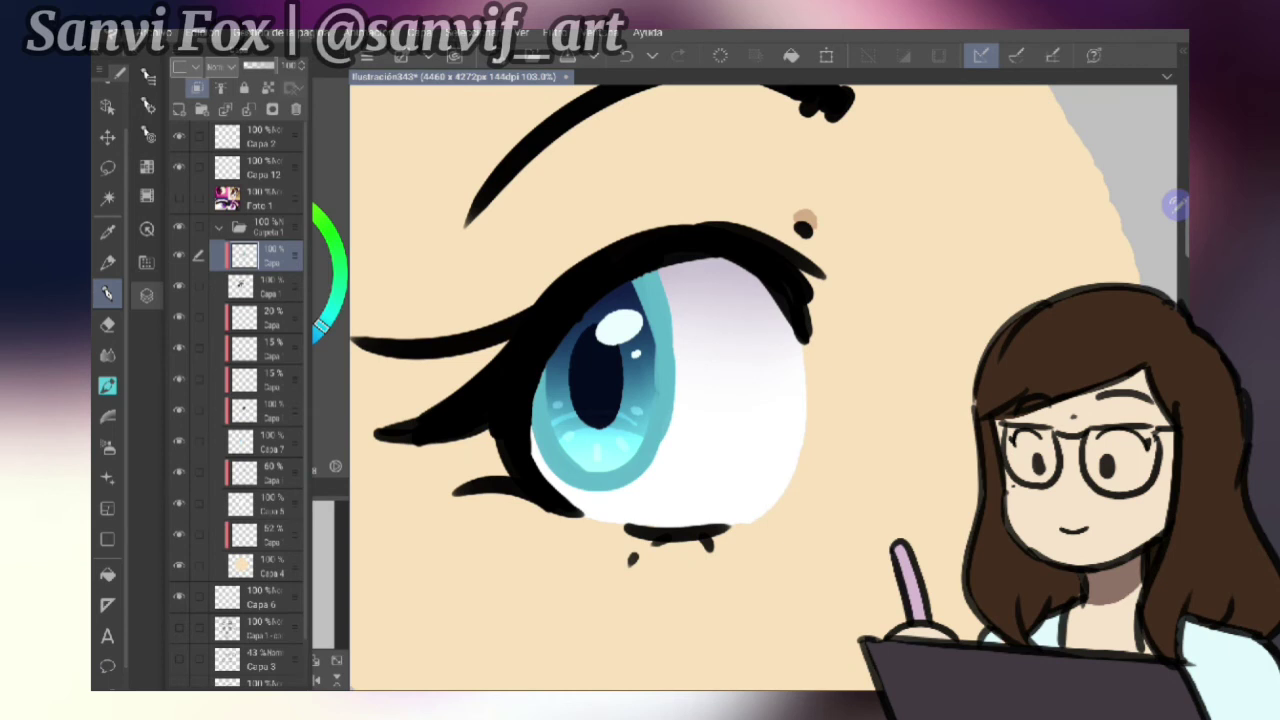
{"action": "left_click", "coordinate": [146, 166]}
{"action": "left_click", "coordinate": [146, 134]}
{"action": "scroll", "coordinate": [690, 400], "scroll_direction": "up", "scroll_amount": 2}
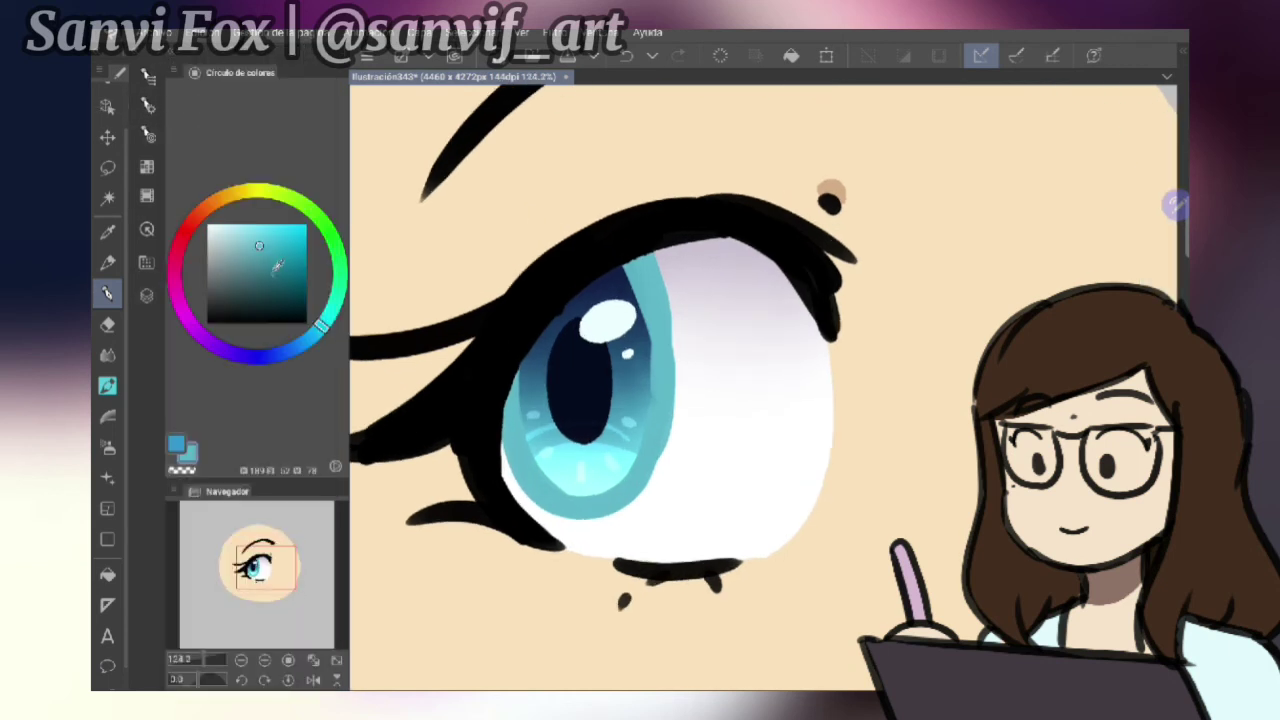
{"action": "key", "text": "i"}
{"action": "left_click", "coordinate": [617, 268]}
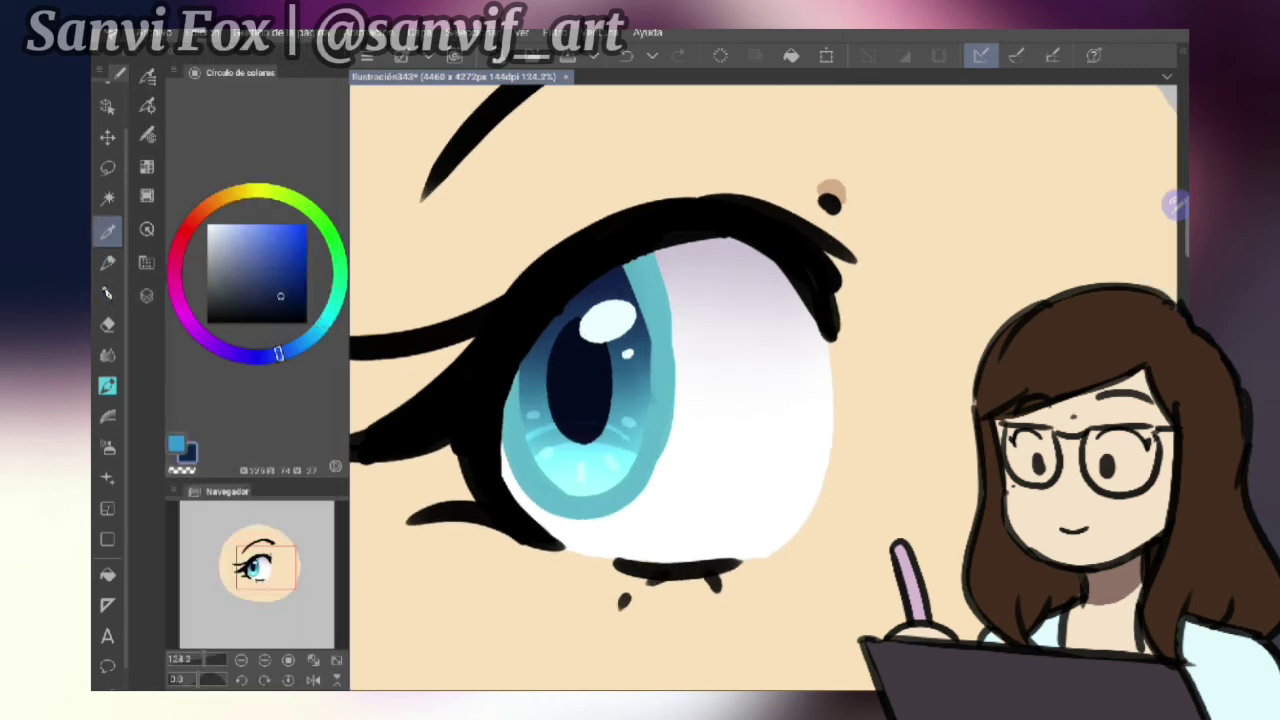
{"action": "left_click", "coordinate": [283, 309]}
Paint the upper part of the iris outline dark blue on both sides with the pen
{"action": "key", "text": "p"}
{"action": "mouse_move", "coordinate": [626, 270]}
{"action": "left_mouse_down"}
{"action": "mouse_move", "coordinate": [656, 259]}
{"action": "mouse_move", "coordinate": [670, 320]}
{"action": "mouse_move", "coordinate": [652, 410]}
{"action": "left_mouse_up"}
{"action": "left_click", "coordinate": [146, 134]}
{"action": "left_click", "coordinate": [146, 134]}
{"action": "left_click", "coordinate": [146, 134]}
{"action": "mouse_move", "coordinate": [514, 368]}
{"action": "left_mouse_down"}
{"action": "mouse_move", "coordinate": [504, 438]}
{"action": "mouse_move", "coordinate": [514, 432]}
{"action": "left_mouse_up"}
Blend the lower ends of the dark blue into the cyan on both sides of the iris outline
{"action": "key", "text": "j"}
{"action": "left_click", "coordinate": [146, 134]}
{"action": "left_click", "coordinate": [146, 134]}
{"action": "mouse_move", "coordinate": [660, 395]}
{"action": "left_mouse_down"}
{"action": "mouse_move", "coordinate": [662, 420]}
{"action": "mouse_move", "coordinate": [664, 385]}
{"action": "mouse_move", "coordinate": [662, 405]}
{"action": "left_mouse_up"}
{"action": "mouse_move", "coordinate": [514, 408]}
{"action": "left_mouse_down"}
{"action": "mouse_move", "coordinate": [506, 450]}
{"action": "mouse_move", "coordinate": [510, 438]}
{"action": "left_mouse_up"}
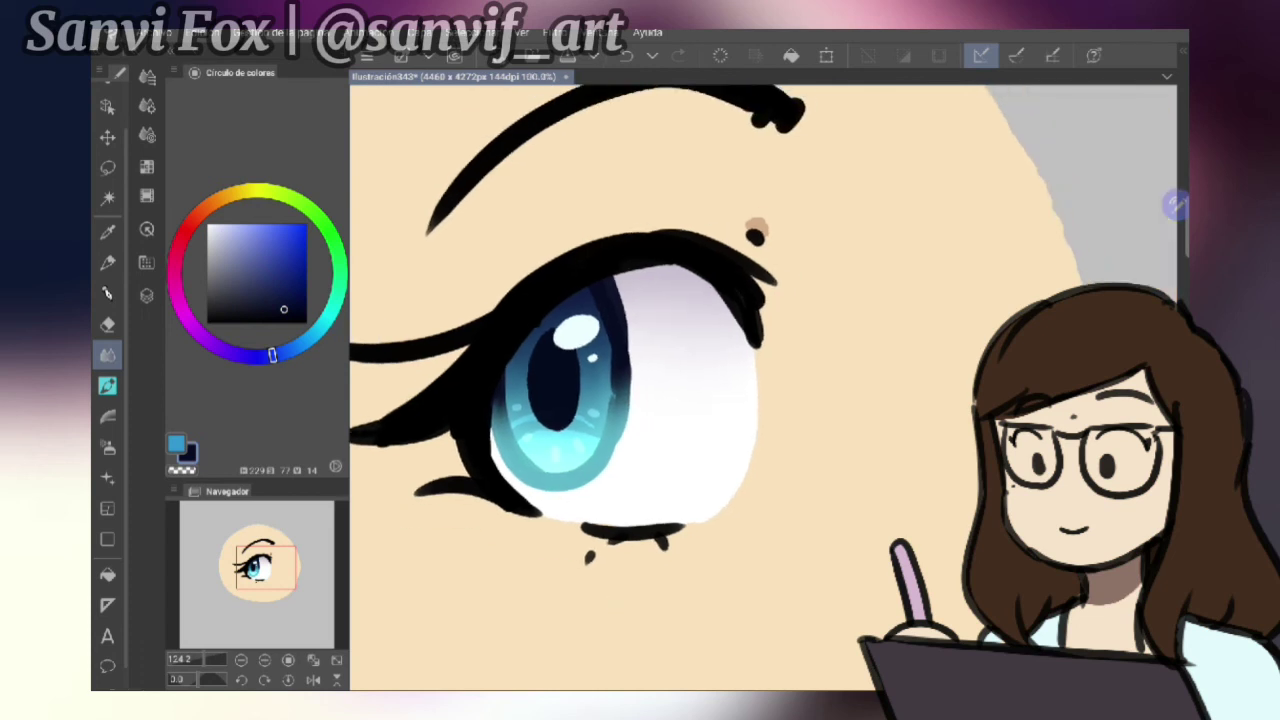
Airbrush the dark blue further down both sides of the iris outline for a soft fade, and ready the eraser for cleanup
{"action": "key", "text": "g"}
{"action": "left_click", "coordinate": [146, 134]}
{"action": "left_click", "coordinate": [146, 134]}
{"action": "left_click_drag", "start_coordinate": [640, 375], "coordinate": [640, 430]}
{"action": "left_click_drag", "start_coordinate": [498, 408], "coordinate": [498, 445]}
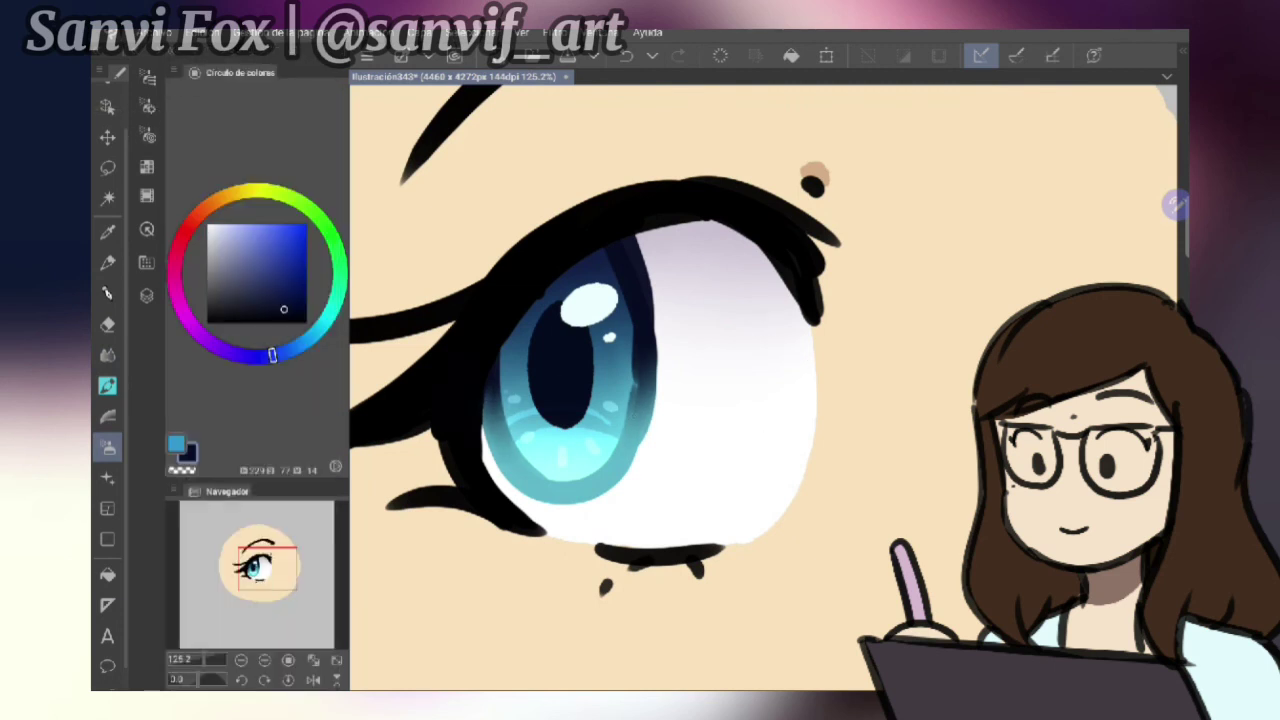
{"action": "scroll", "coordinate": [600, 400], "scroll_direction": "up", "scroll_amount": 5}
{"action": "key", "text": "e"}
{"action": "left_click", "coordinate": [146, 134]}
{"action": "left_click", "coordinate": [146, 134]}
{"action": "scroll", "coordinate": [530, 357], "scroll_direction": "down", "scroll_amount": 1}
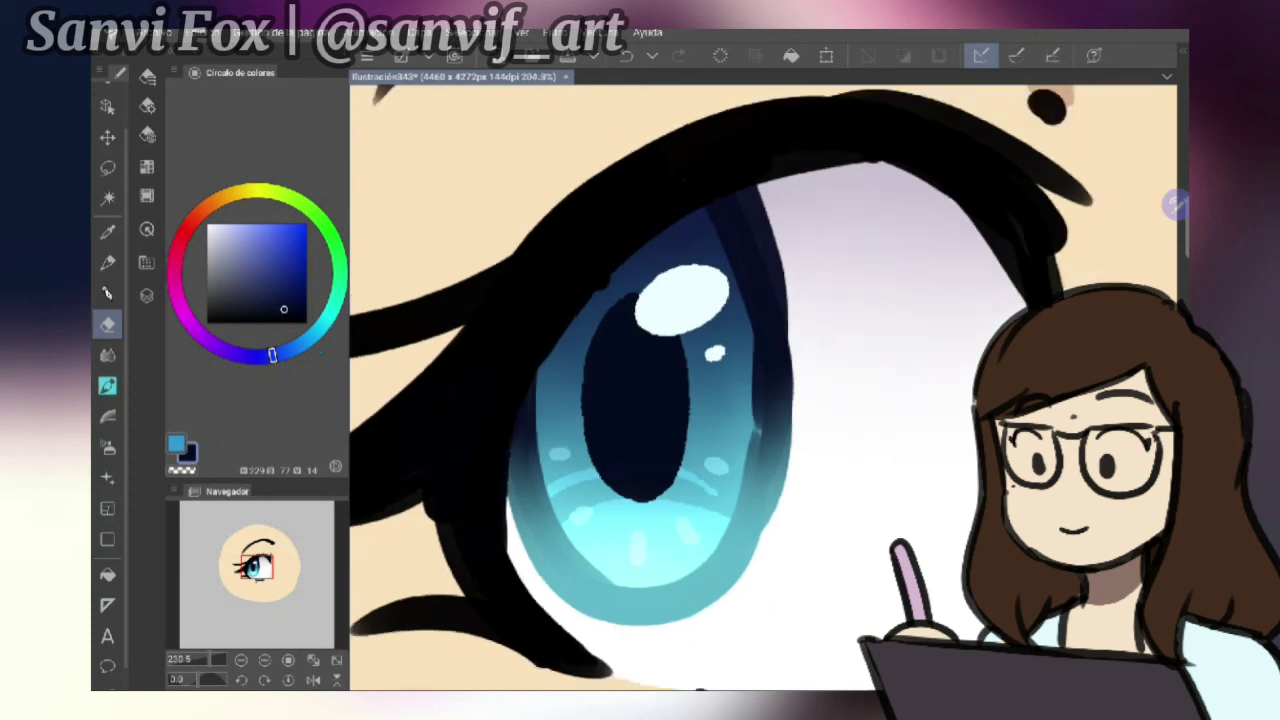
Collapse the folder Carpeta 1 and add a new raster layer above it
{"action": "scroll", "coordinate": [600, 390], "scroll_direction": "down", "scroll_amount": 5}
{"action": "key", "text": "F7"}
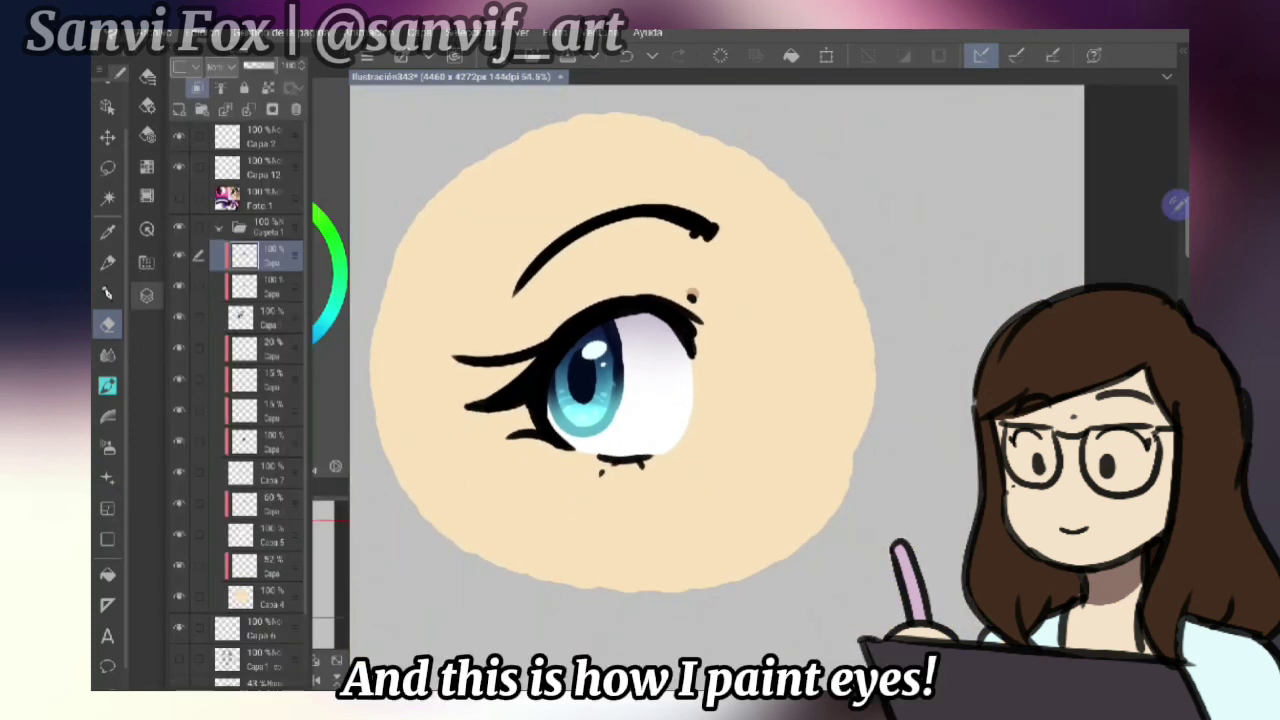
{"action": "left_click", "coordinate": [219, 228]}
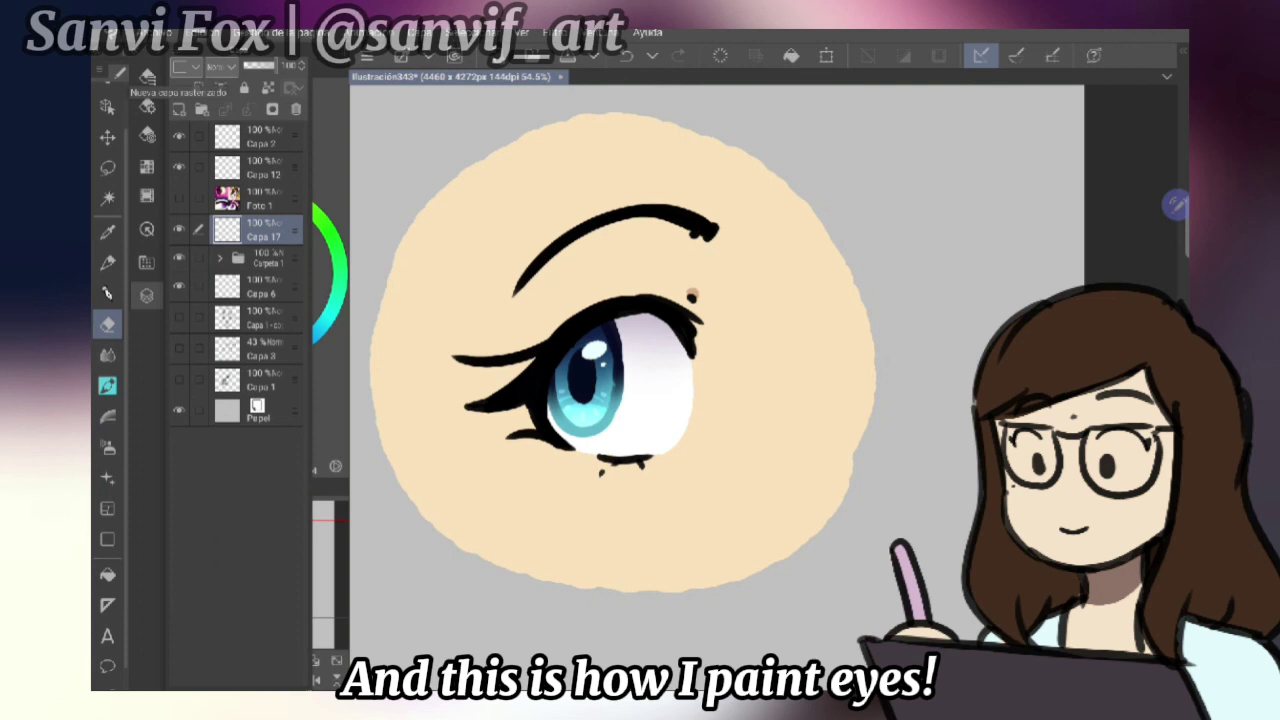
{"action": "key", "text": "F7"}
Try a small blue heart (hue 214, saturation 82, value 59) on the cheek below the outer lashes, and undo it
{"action": "key", "text": "p"}
{"action": "scroll", "coordinate": [625, 345], "scroll_direction": "up", "scroll_amount": 1}
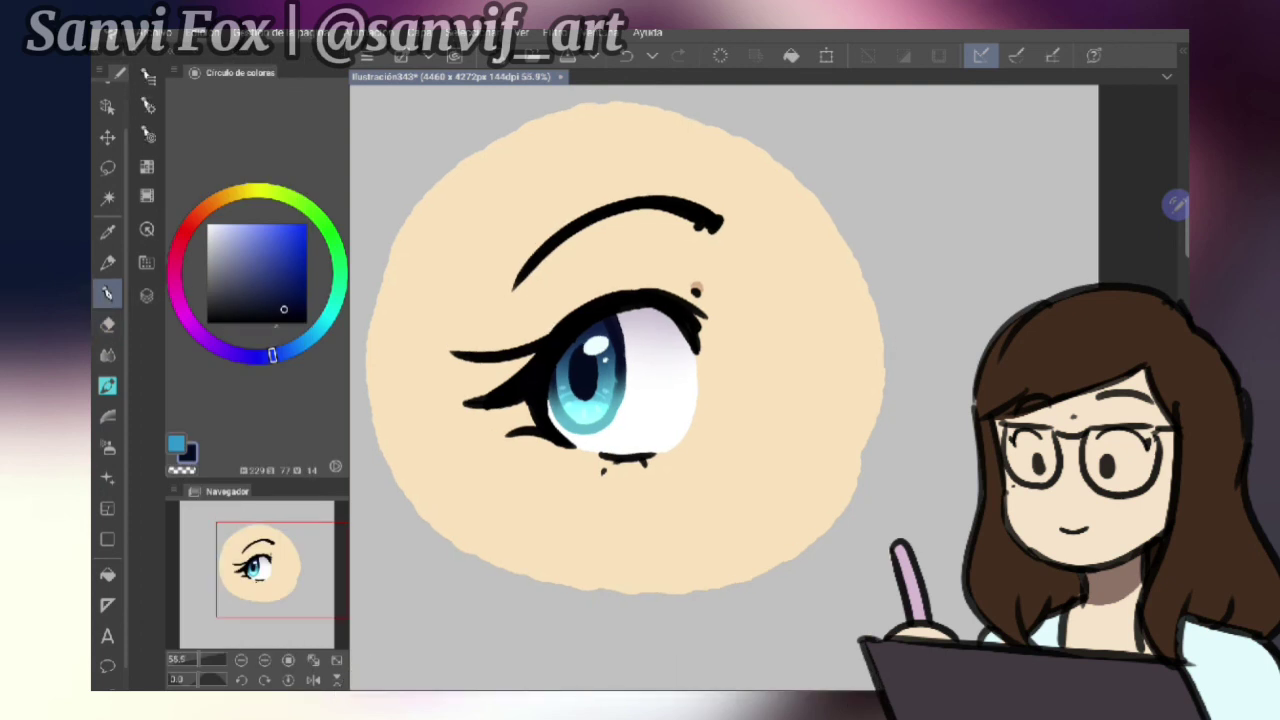
{"action": "left_click", "coordinate": [293, 348]}
{"action": "left_click", "coordinate": [296, 260]}
{"action": "mouse_move", "coordinate": [516, 463]}
{"action": "left_mouse_down"}
{"action": "mouse_move", "coordinate": [509, 472]}
{"action": "mouse_move", "coordinate": [530, 458]}
{"action": "left_mouse_up"}
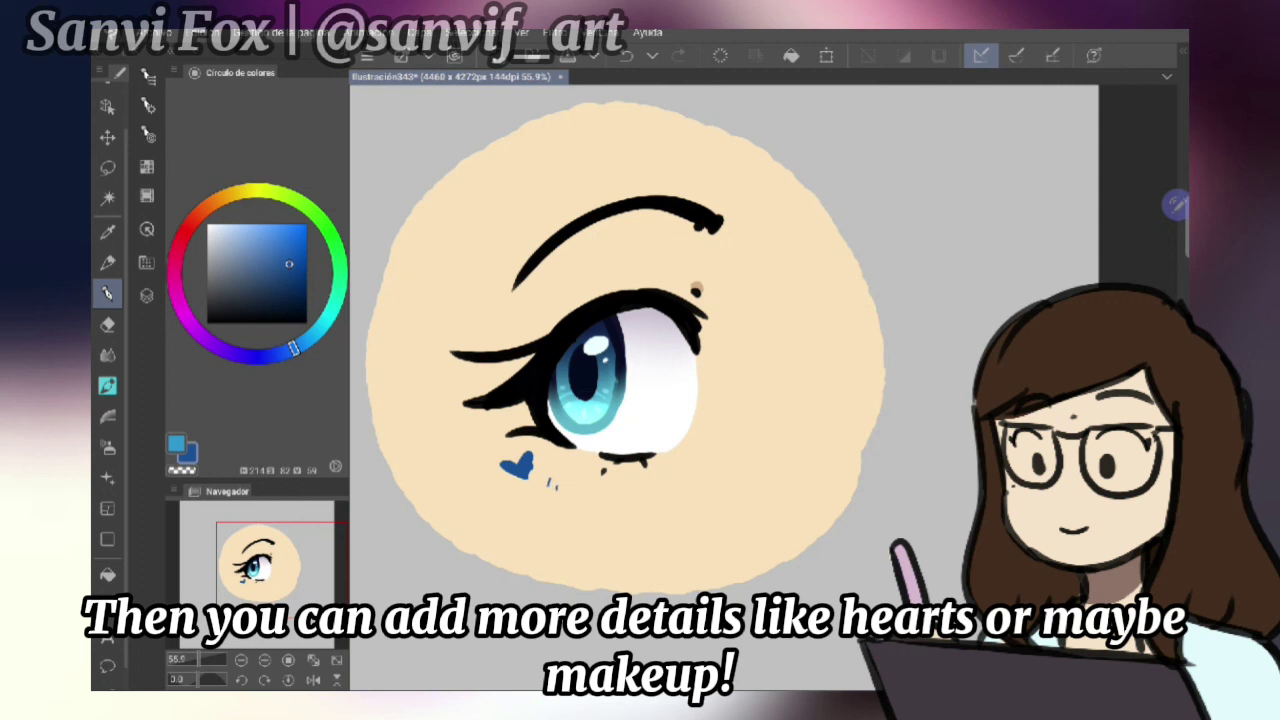
{"action": "key", "text": "ctrl+z"}
{"action": "key", "text": "ctrl+z"}
{"action": "key", "text": "ctrl+z"}
Try airbrushed teal eye shadow (hue 195, saturation 82, value 59) above the upper lashes and erase a gap in the middle of the eyebrow
{"action": "key", "text": "g"}
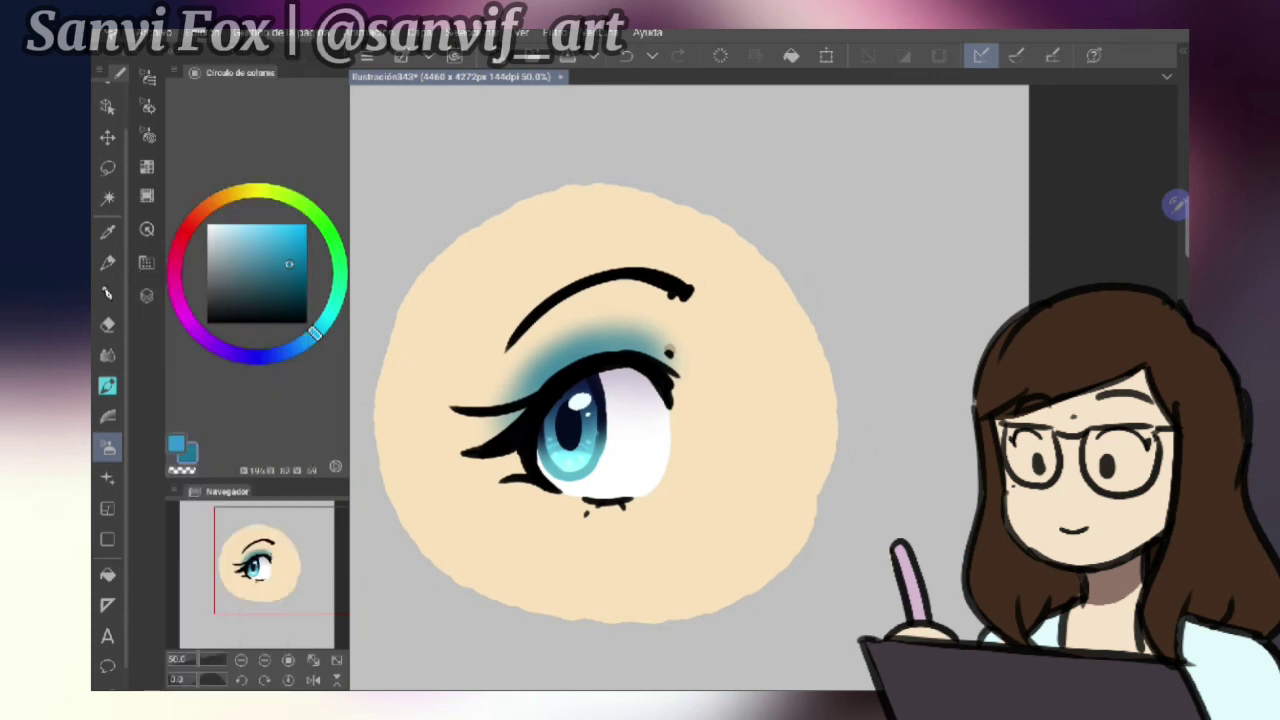
{"action": "key", "text": "e"}
{"action": "left_click_drag", "start_coordinate": [610, 266], "coordinate": [614, 281]}
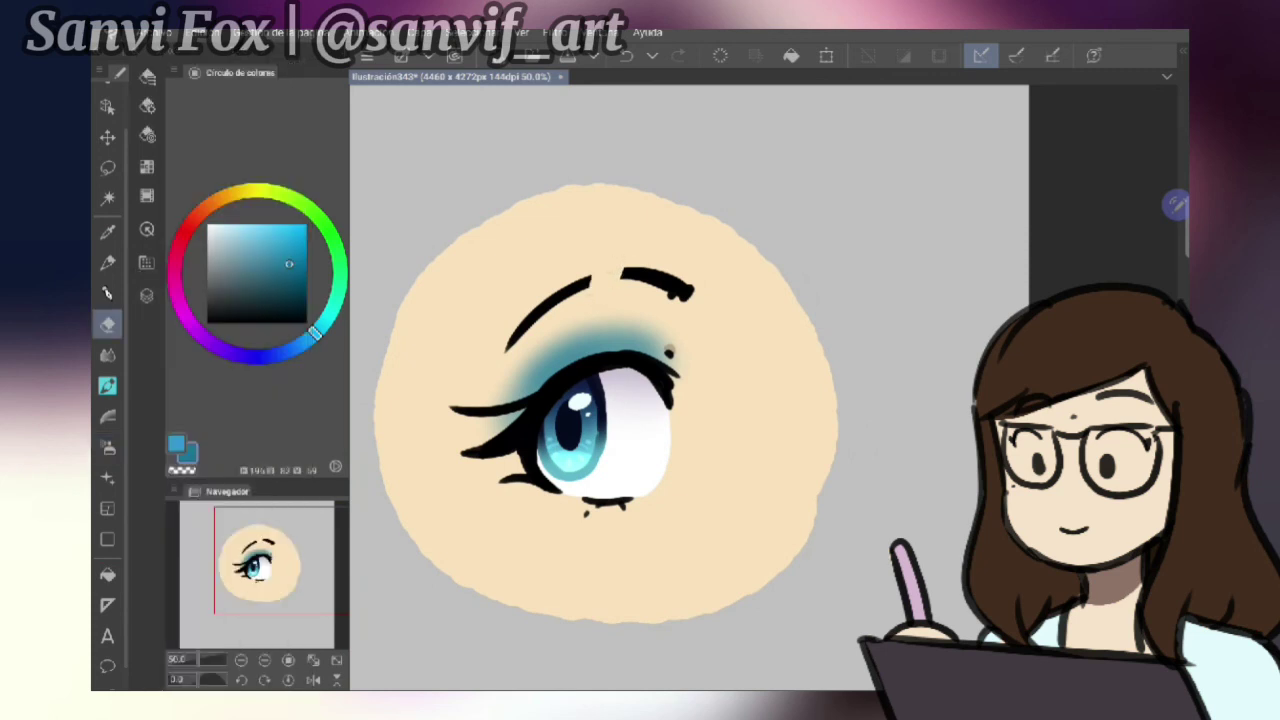
{"action": "scroll", "coordinate": [640, 400], "scroll_direction": "down", "scroll_amount": 1}
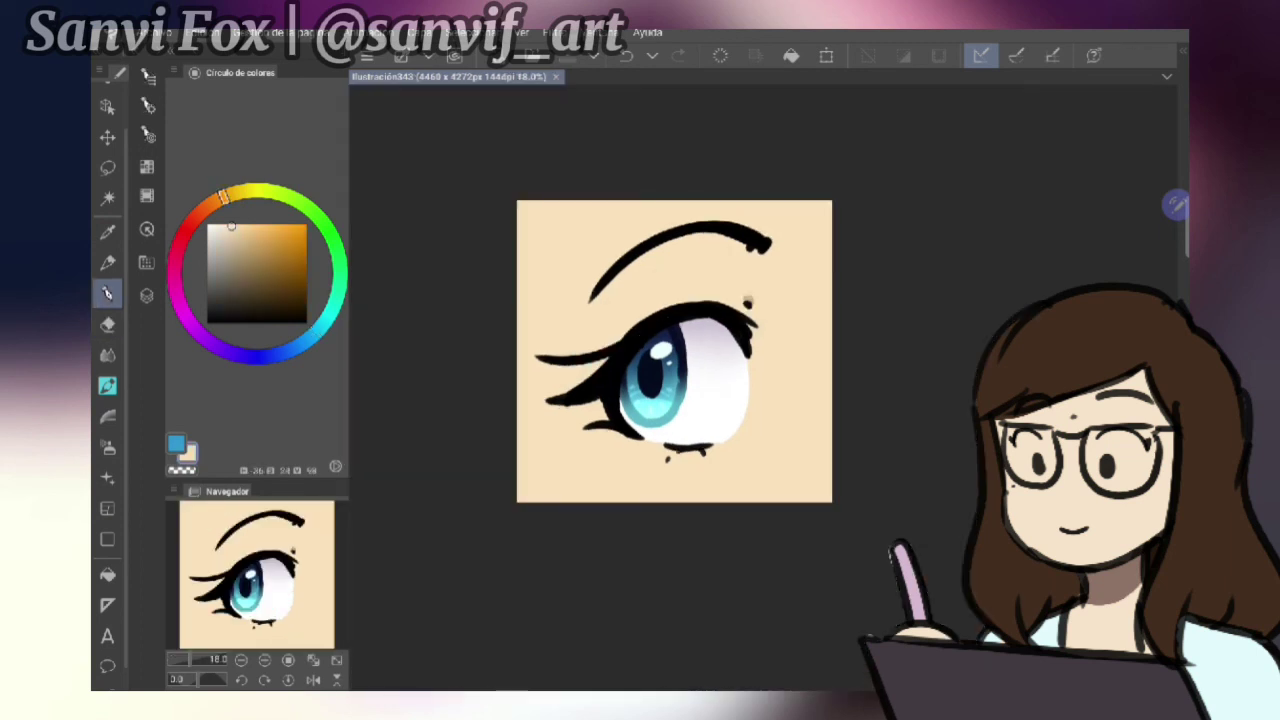
{"action": "scroll", "coordinate": [672, 372], "scroll_direction": "up", "scroll_amount": 2}
{"action": "scroll", "coordinate": [664, 382], "scroll_direction": "up", "scroll_amount": 1}
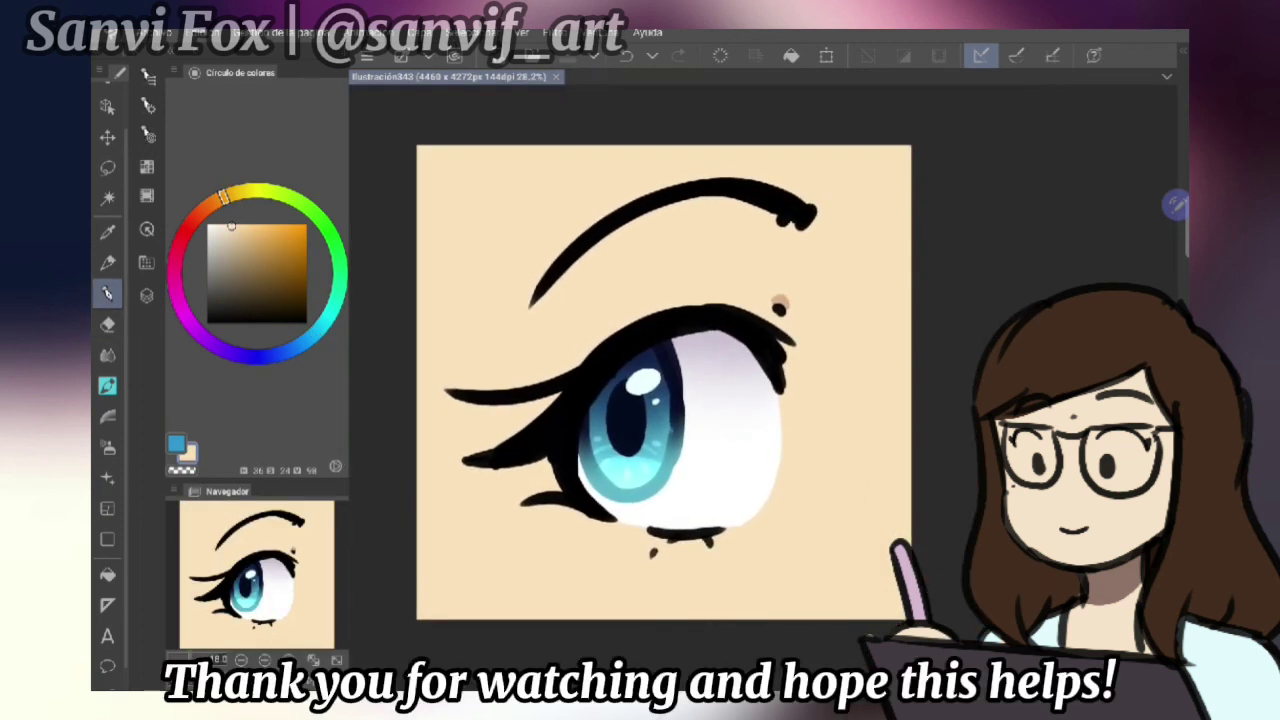